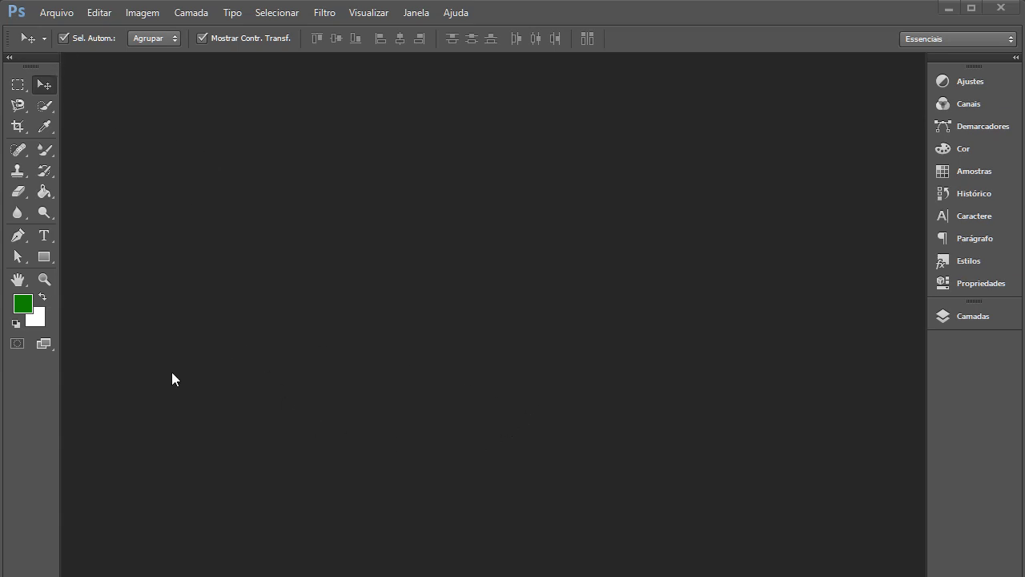
- Create a new 20 × 9 cm, 72 ppi document with White background contents
click(60, 13)
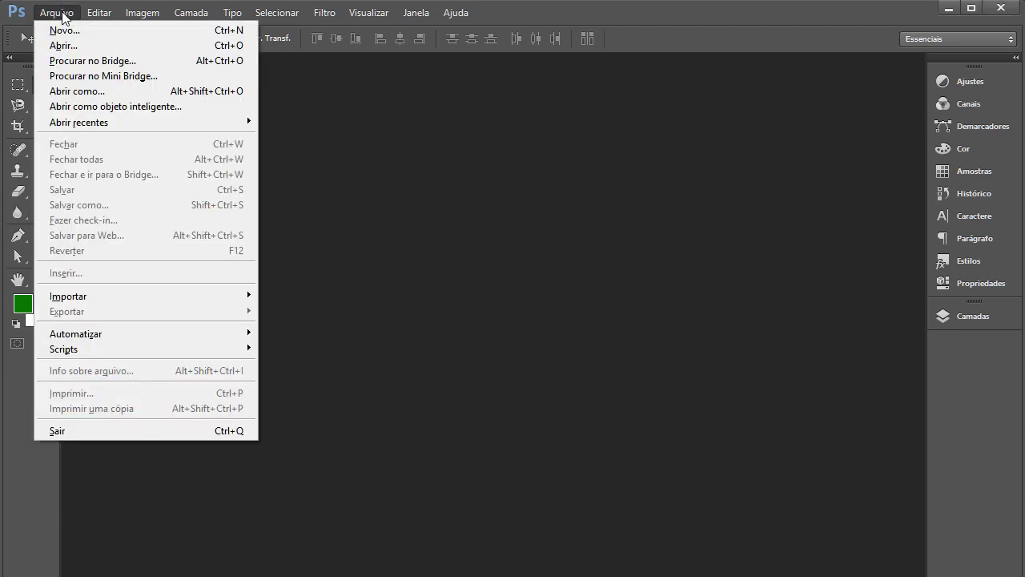
click(64, 29)
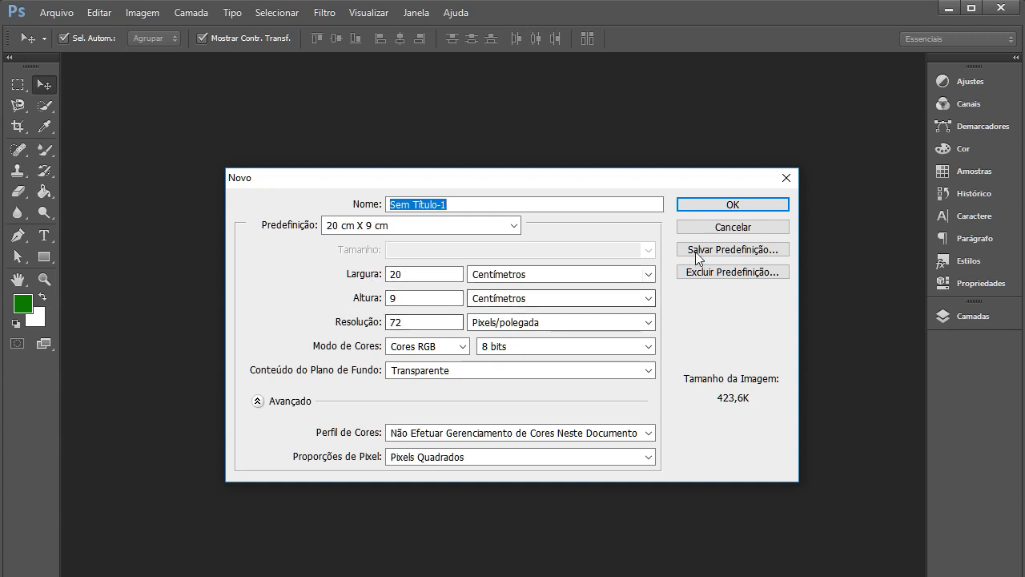
click(648, 370)
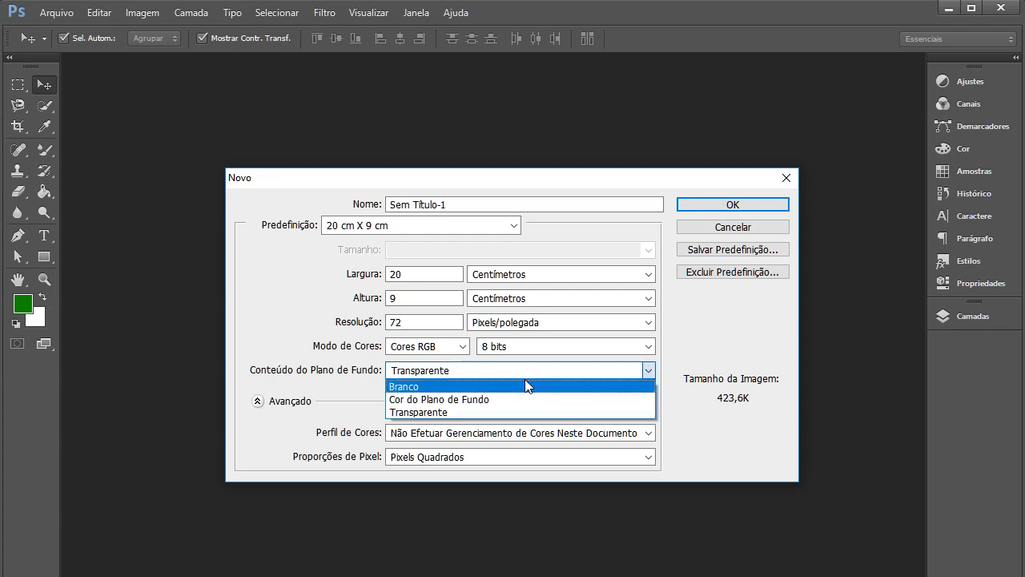
click(410, 388)
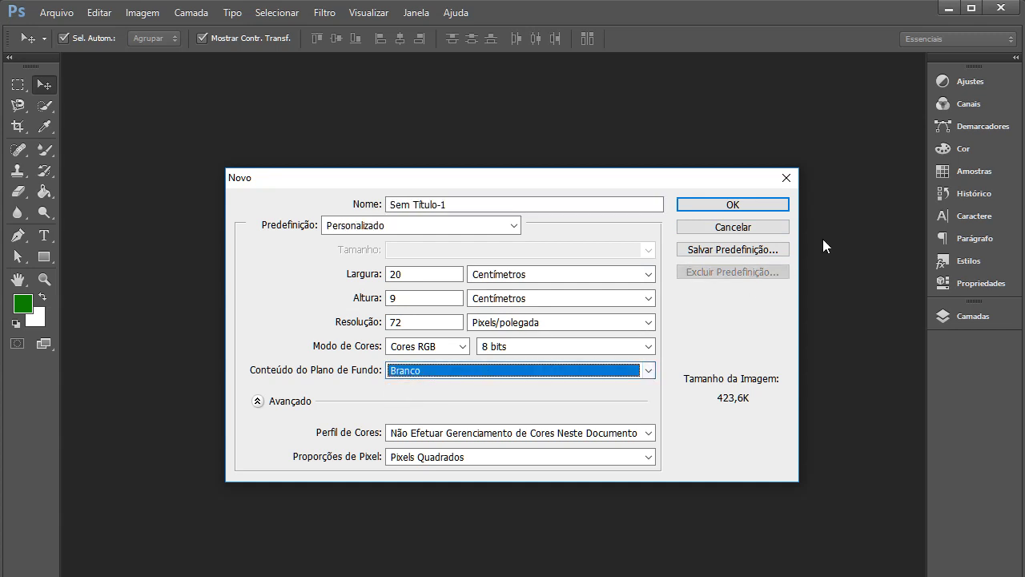
click(729, 205)
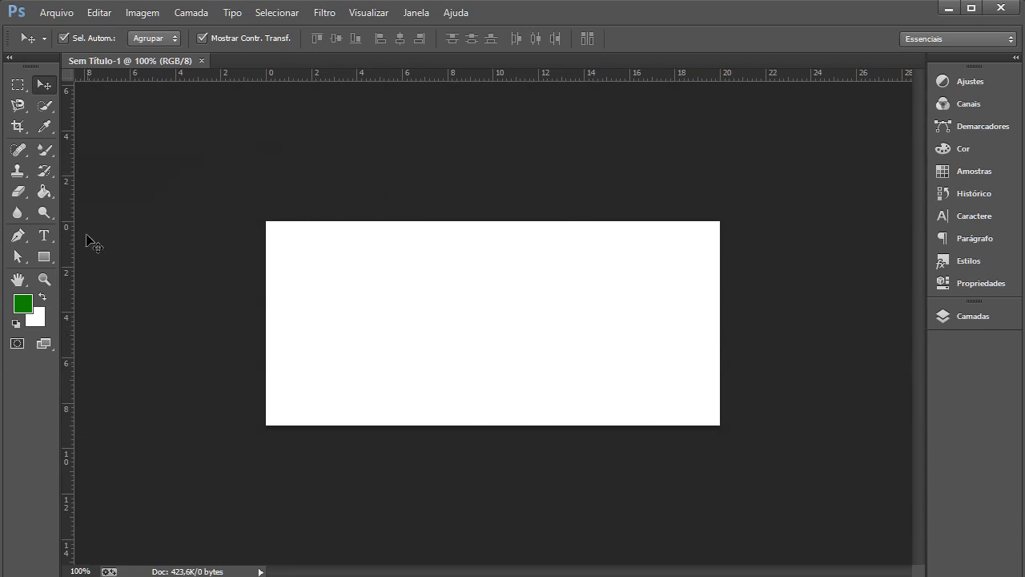
- Draw a black-filled 569 × 80 px rectangle along the canvas bottom edge
click(50, 260)
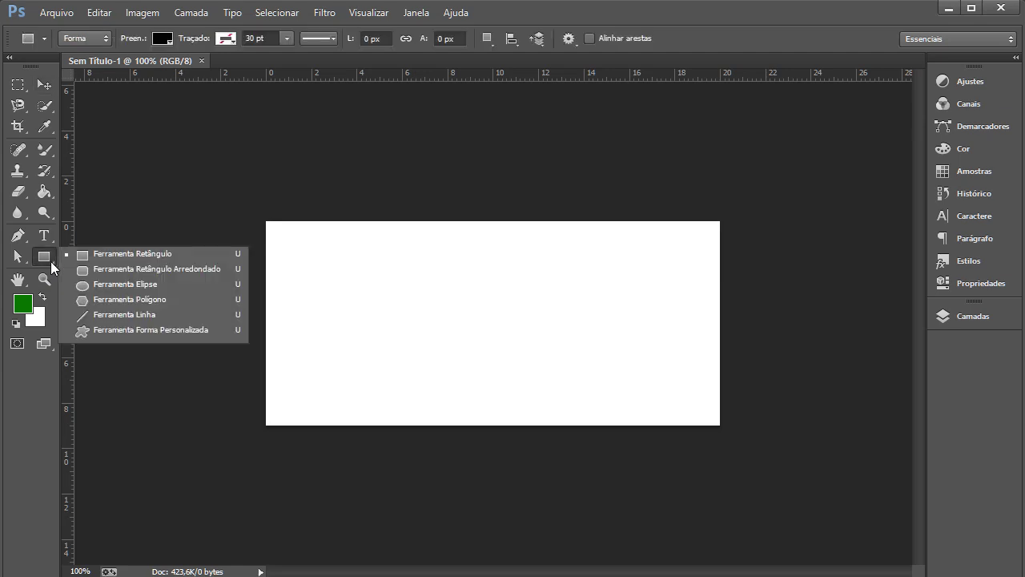
click(109, 258)
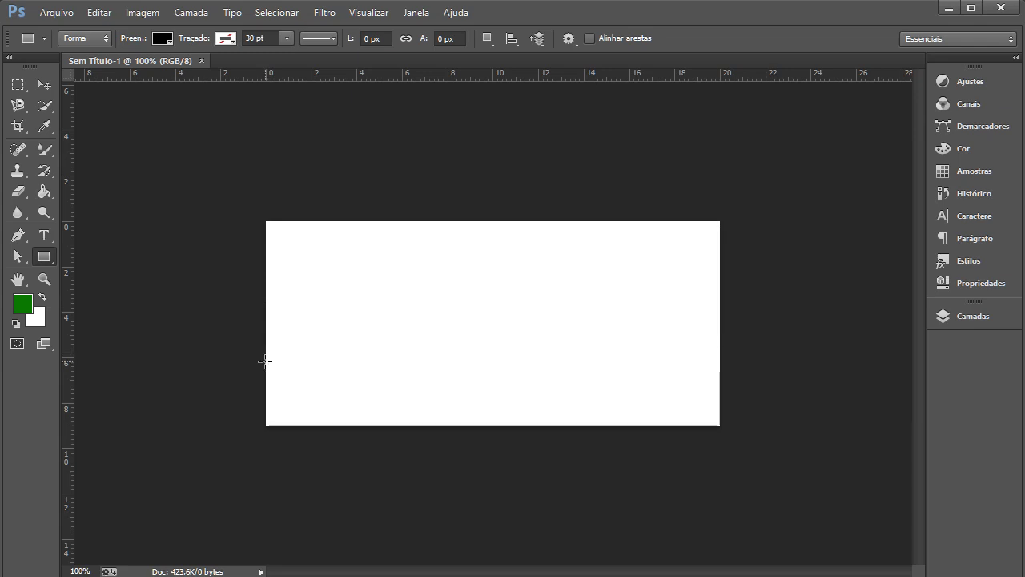
mouse_move(267, 360)
mouse_down()
mouse_move(699, 413)
mouse_move(721, 425)
mouse_up()
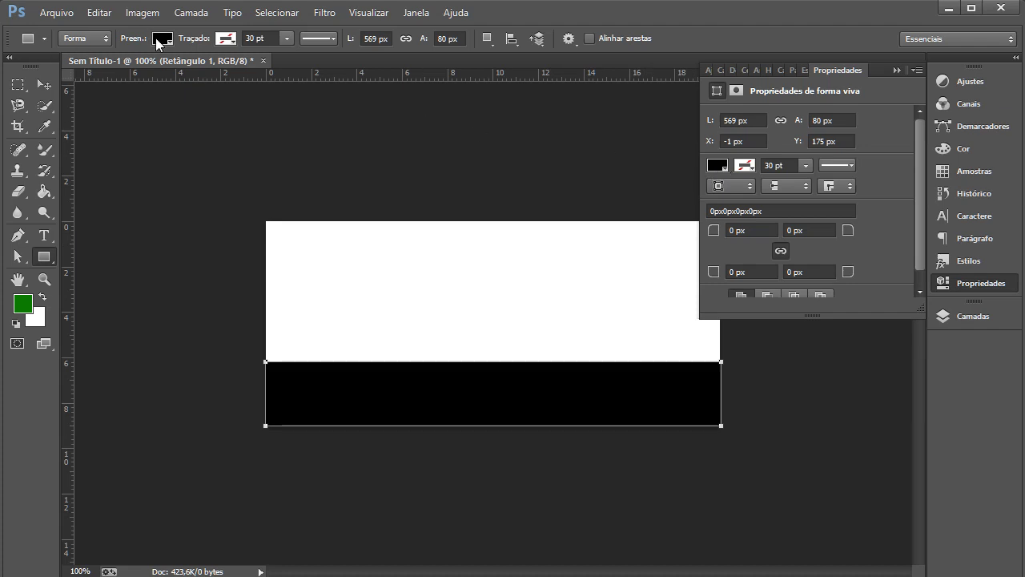
click(229, 40)
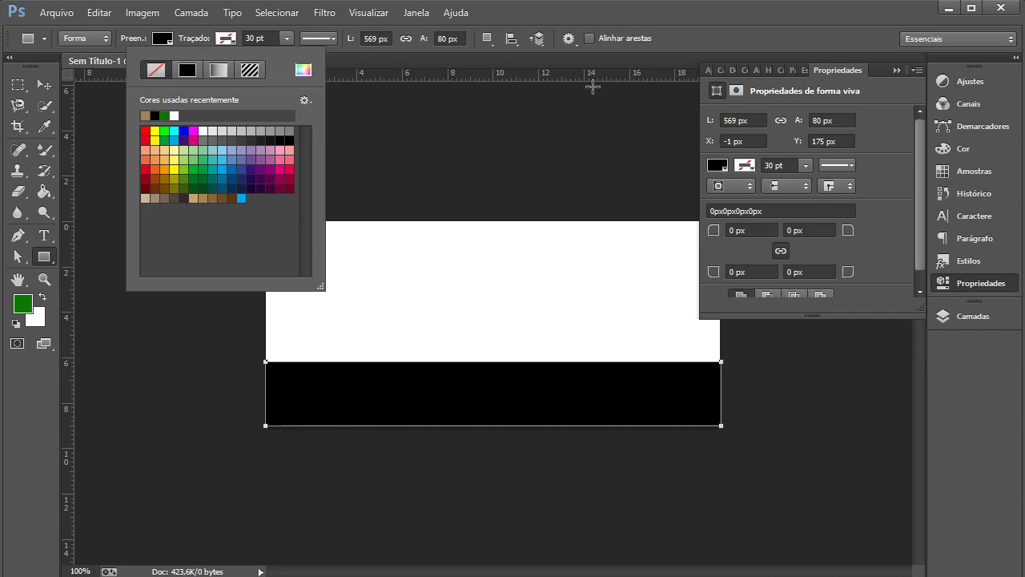
click(44, 84)
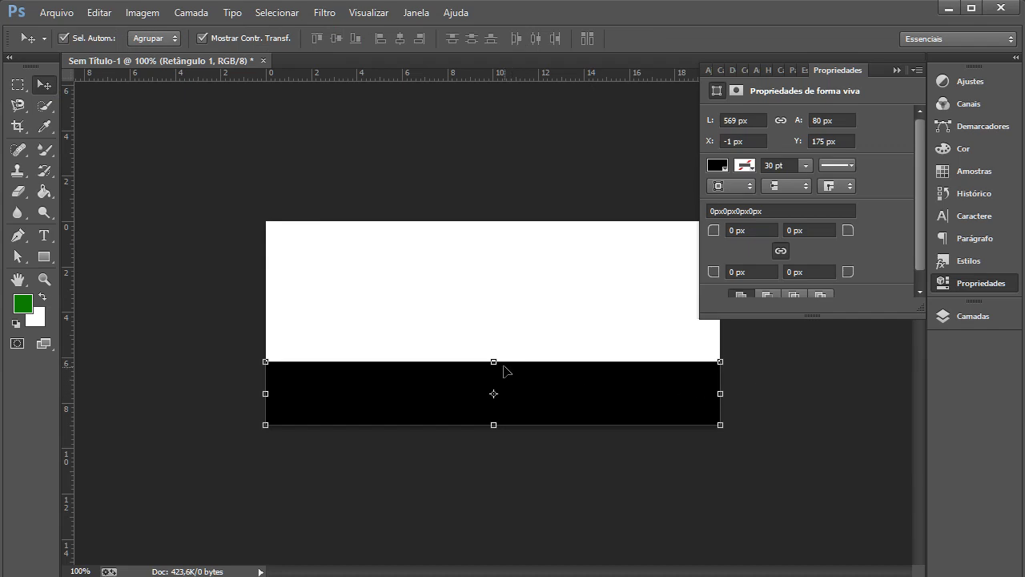
- Mask Retângulo 1, duplicate it with Ctrl+J, and move the copy to the canvas top
click(816, 371)
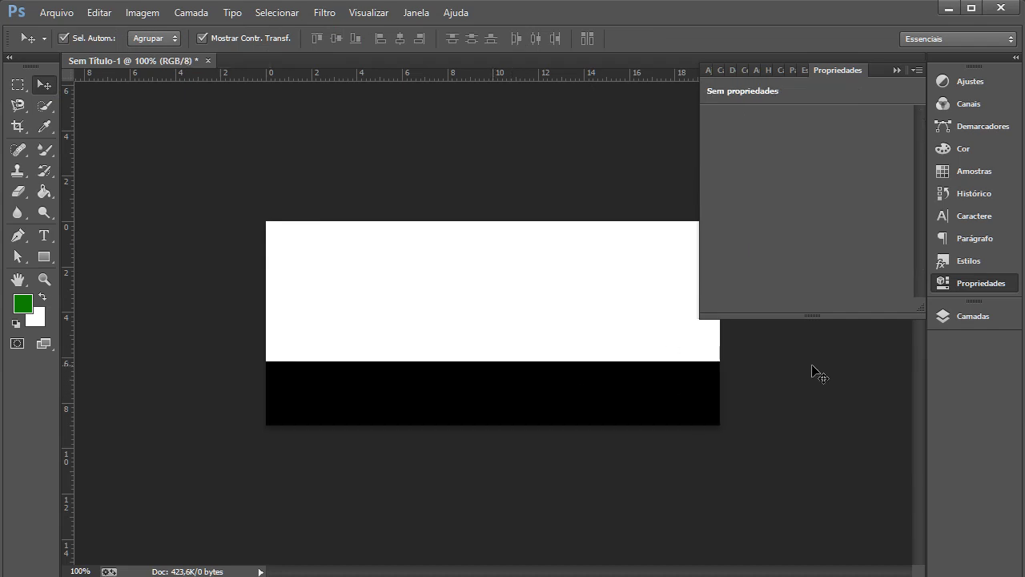
click(972, 316)
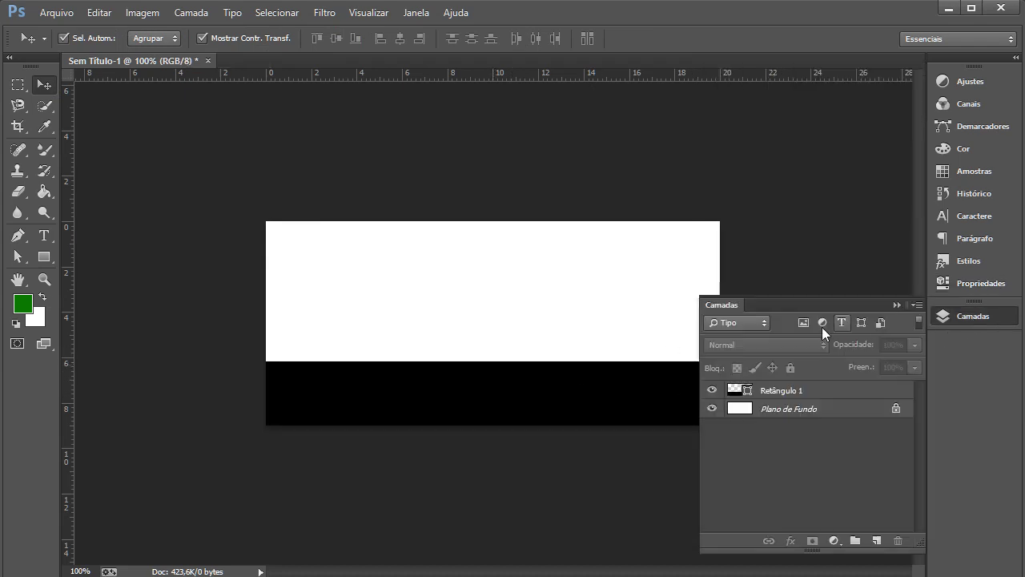
click(771, 393)
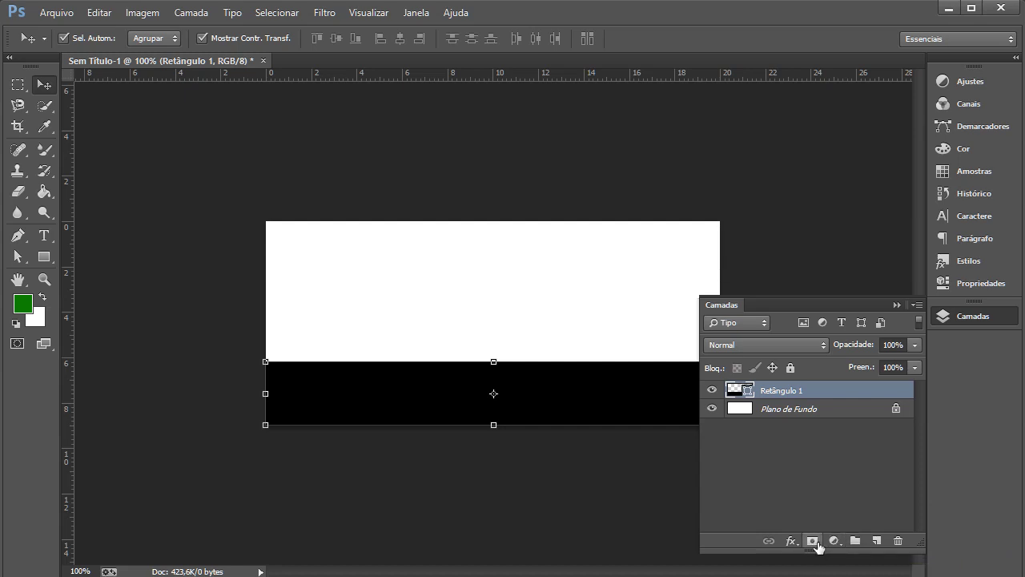
click(813, 542)
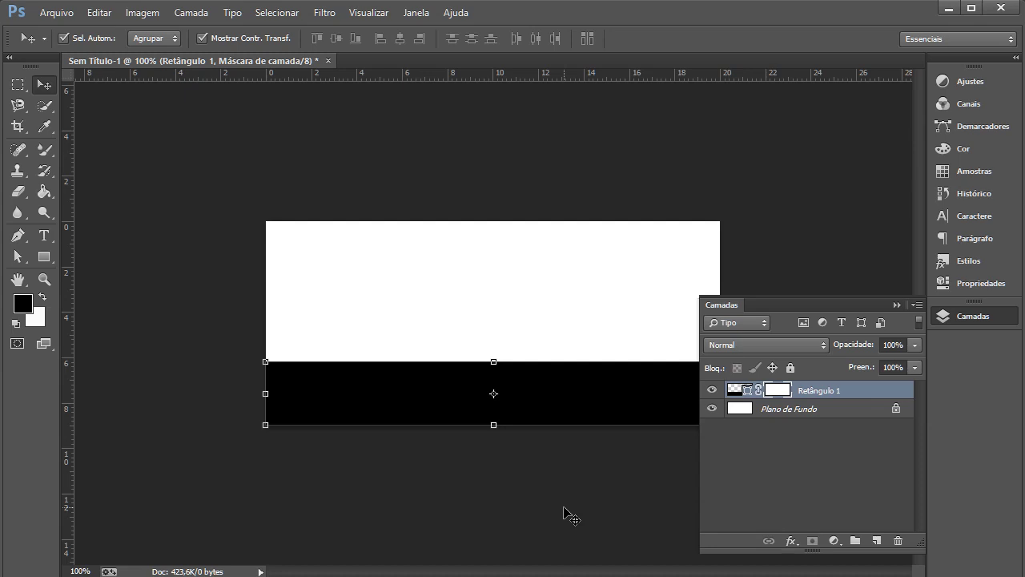
key(ctrl+j)
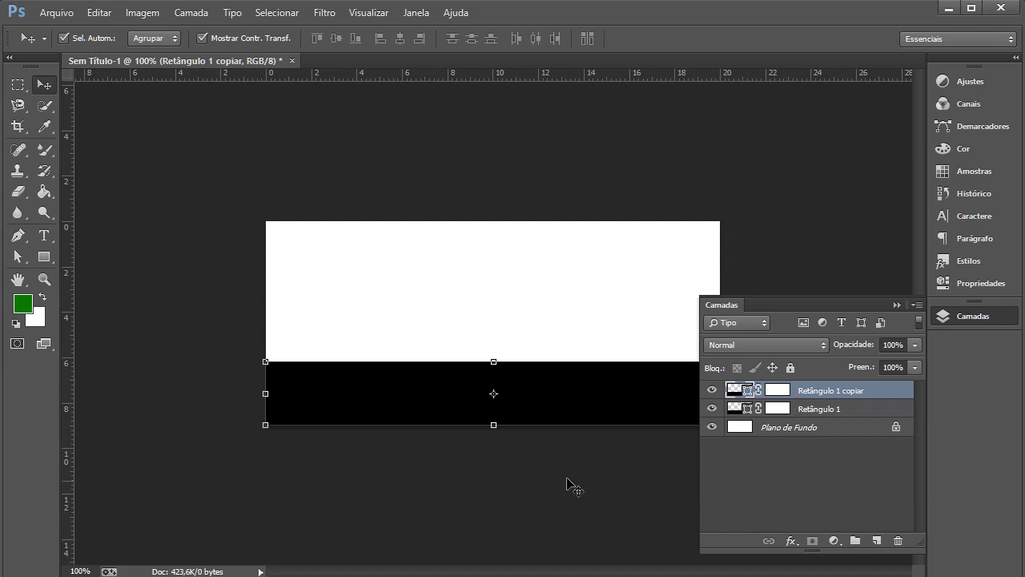
mouse_move(571, 407)
mouse_down()
mouse_move(581, 334)
mouse_move(571, 264)
mouse_up()
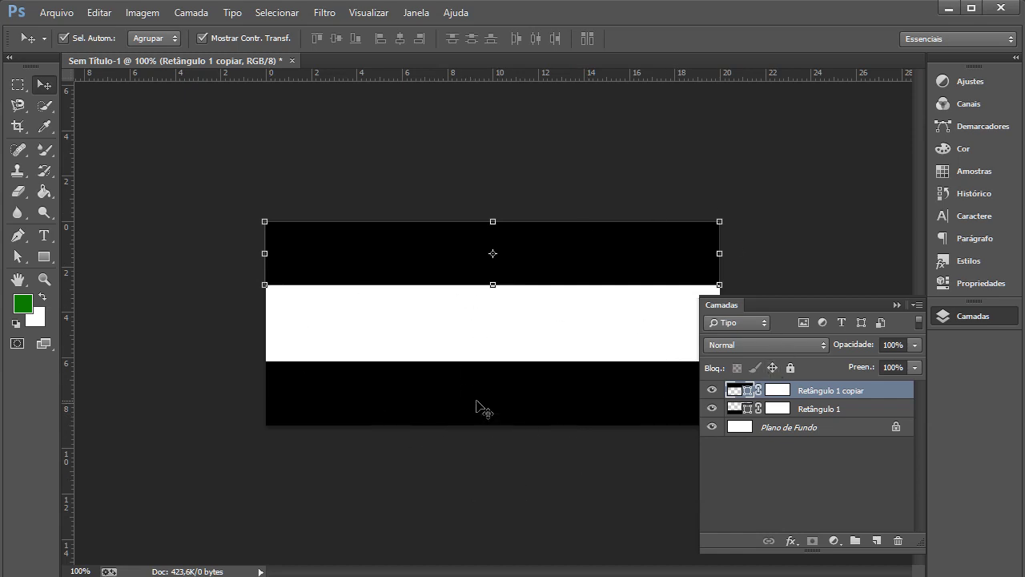
click(774, 264)
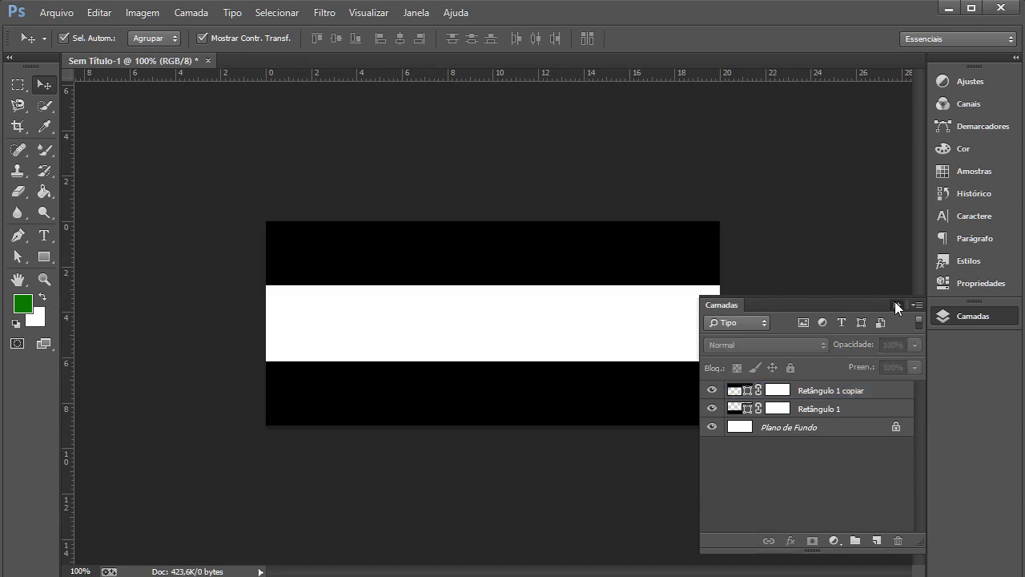
click(895, 303)
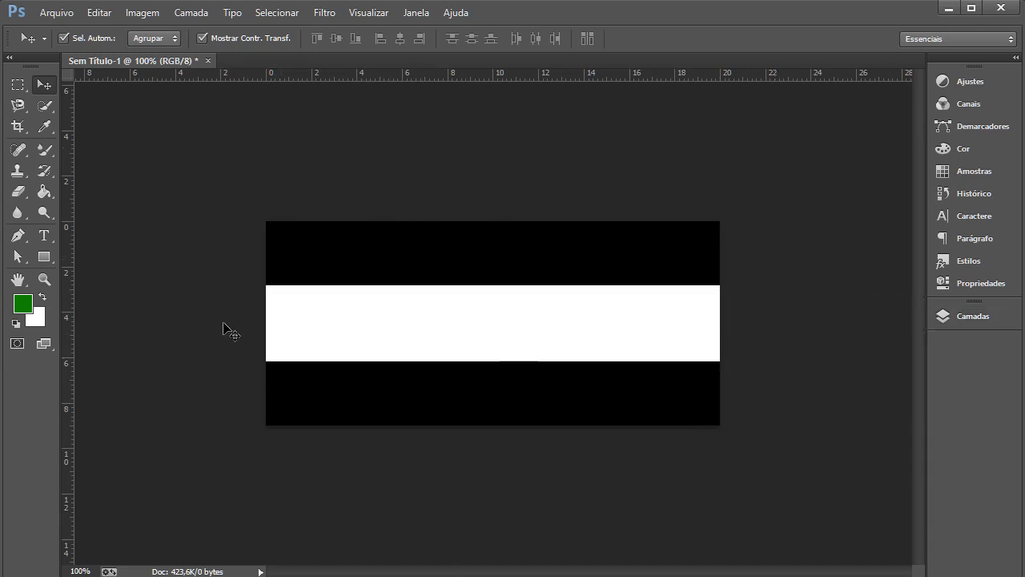
- Place vasco escudp.png from the Futebol folder onto the canvas centre
click(52, 13)
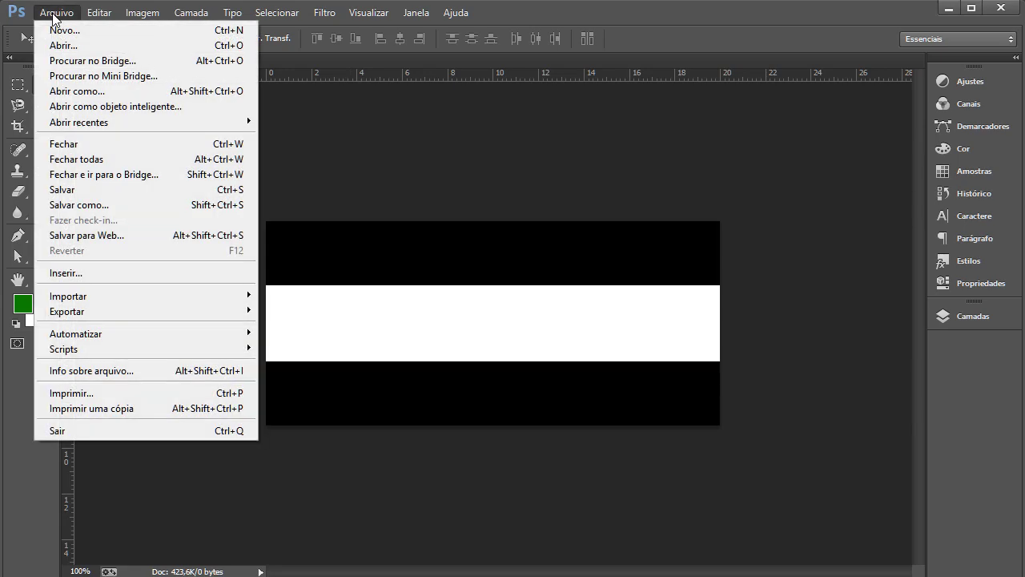
click(78, 273)
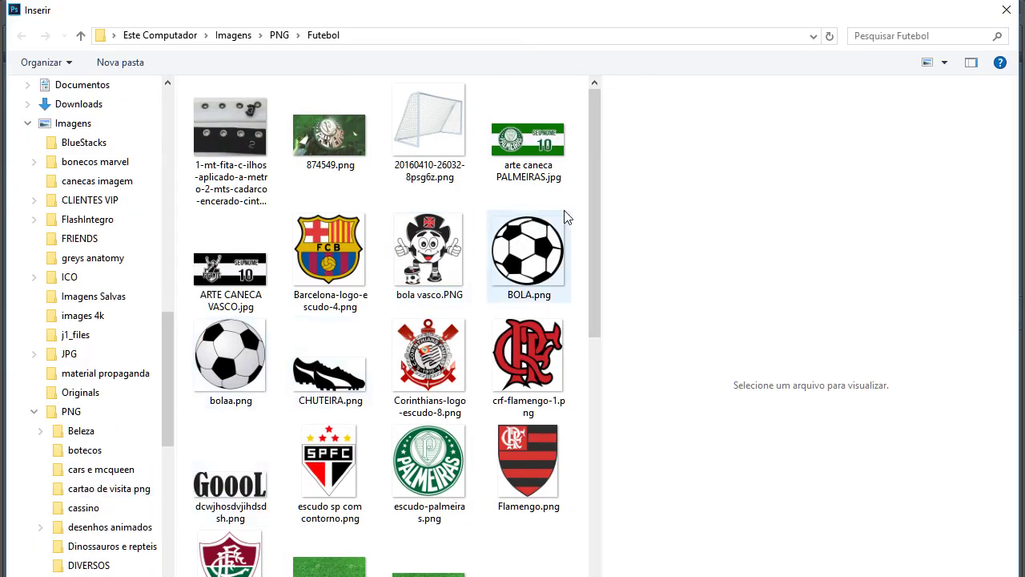
mouse_move(597, 182)
mouse_down()
mouse_move(601, 338)
mouse_move(584, 532)
mouse_up()
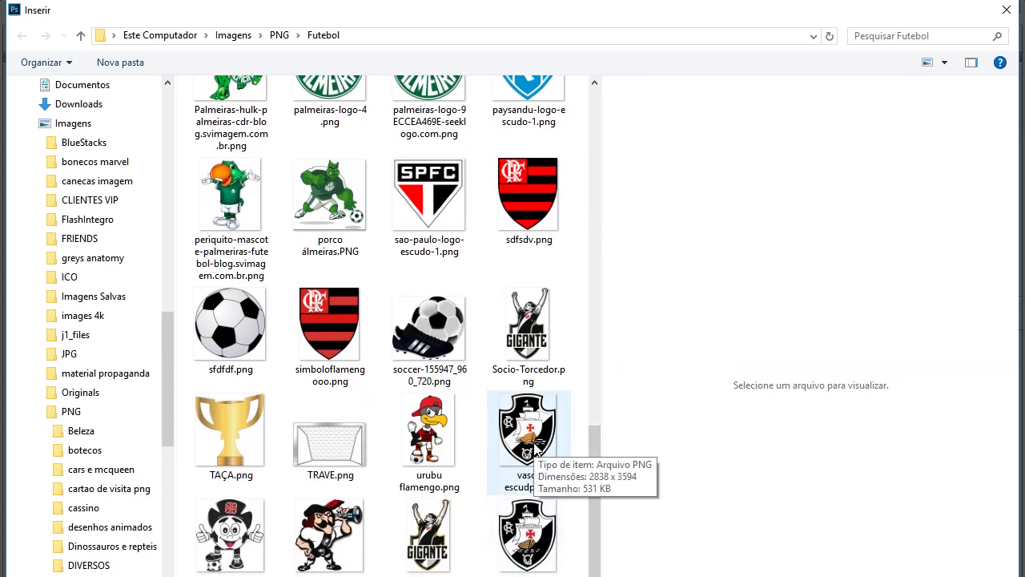
click(535, 448)
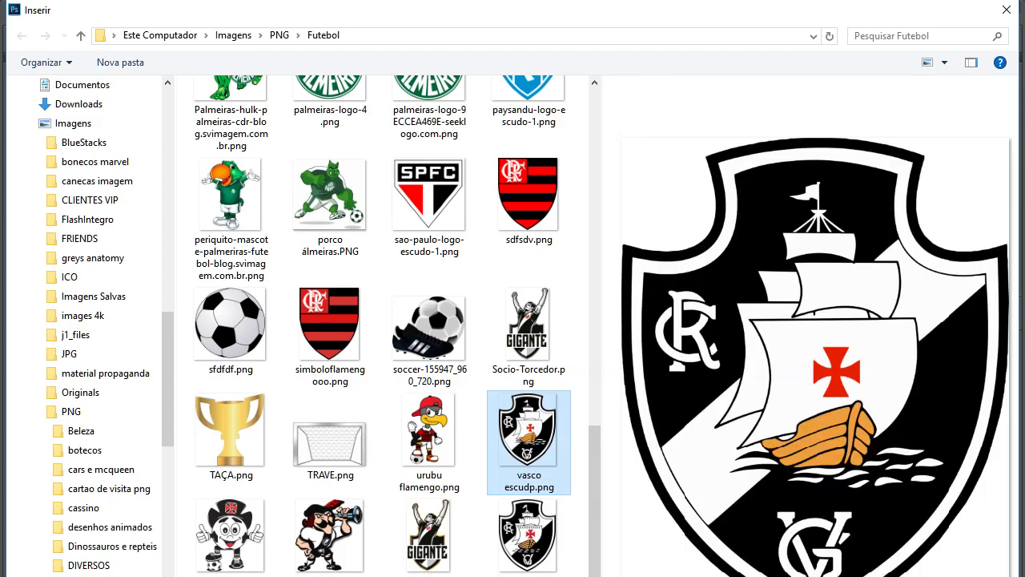
double_click(528, 432)
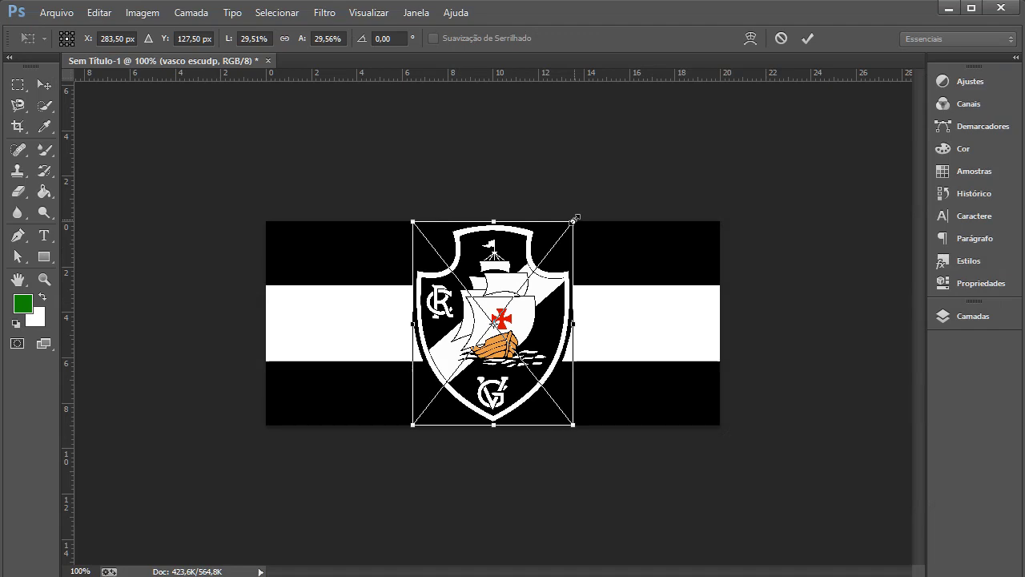
- Scale the Vasco crest to about 21.6% and position it on the left side
drag(575, 218, 531, 278)
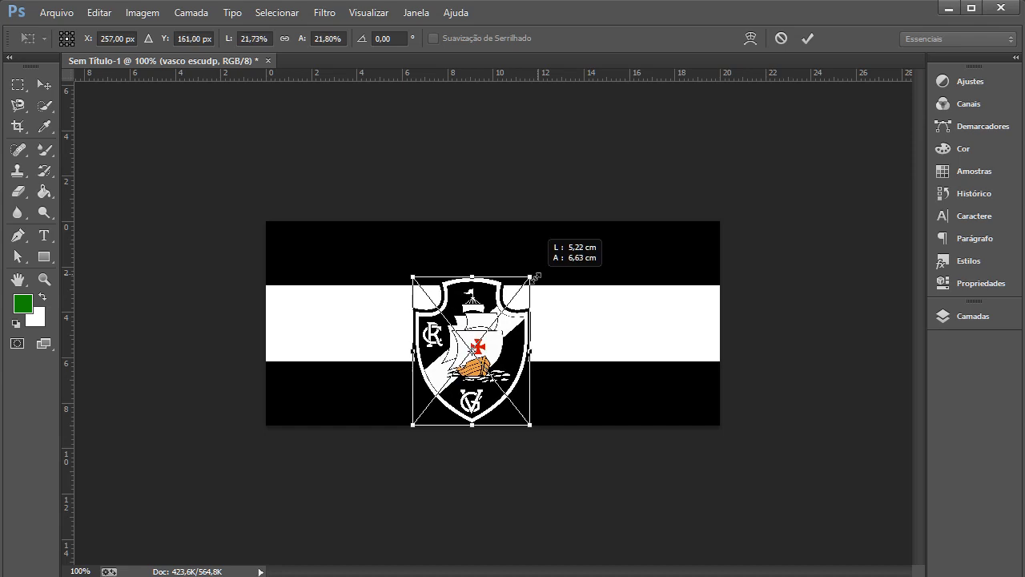
drag(488, 350, 383, 317)
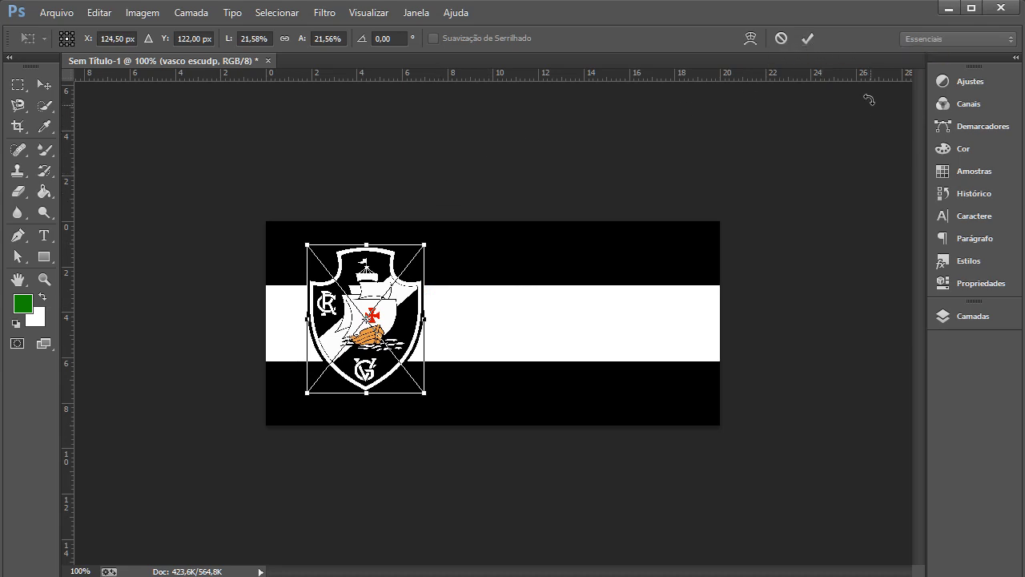
click(808, 40)
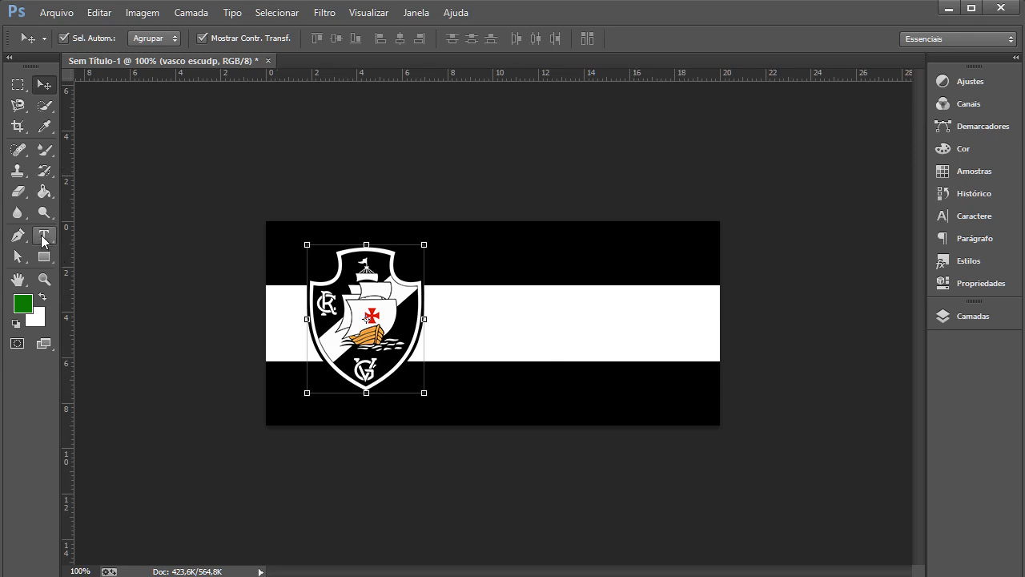
- Set the Type tool's text colour to black sampled from the canvas
click(43, 236)
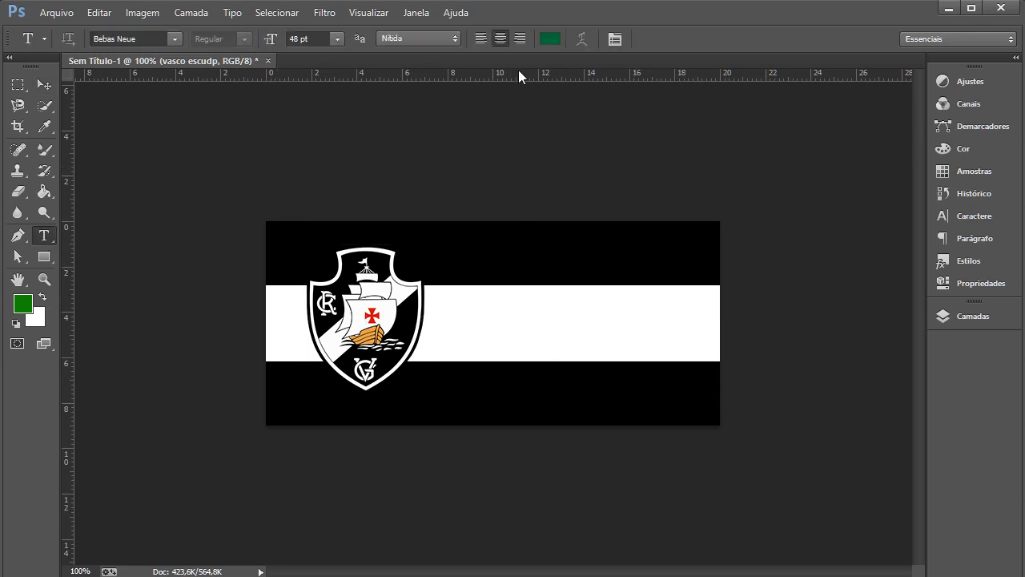
click(550, 40)
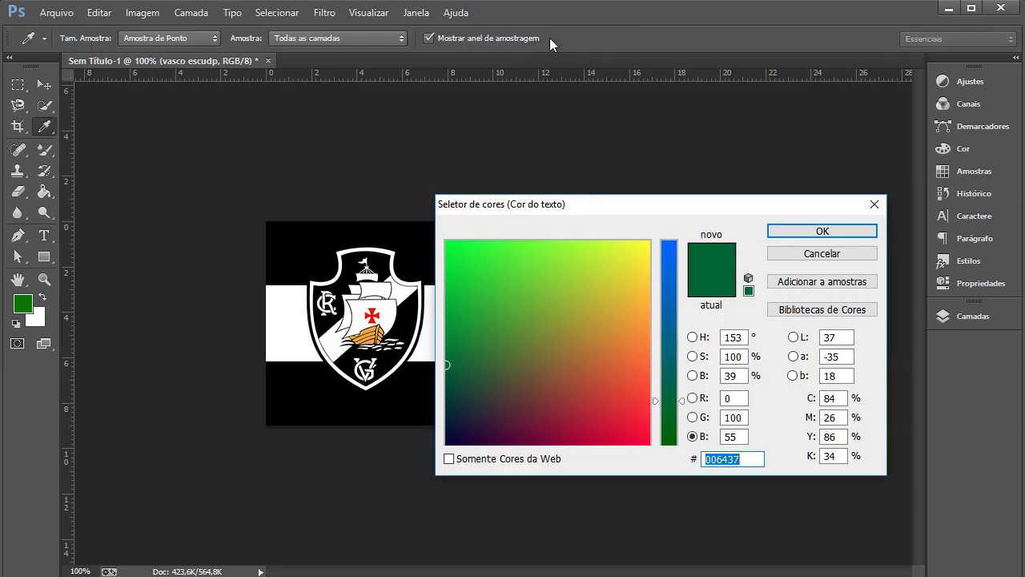
click(318, 392)
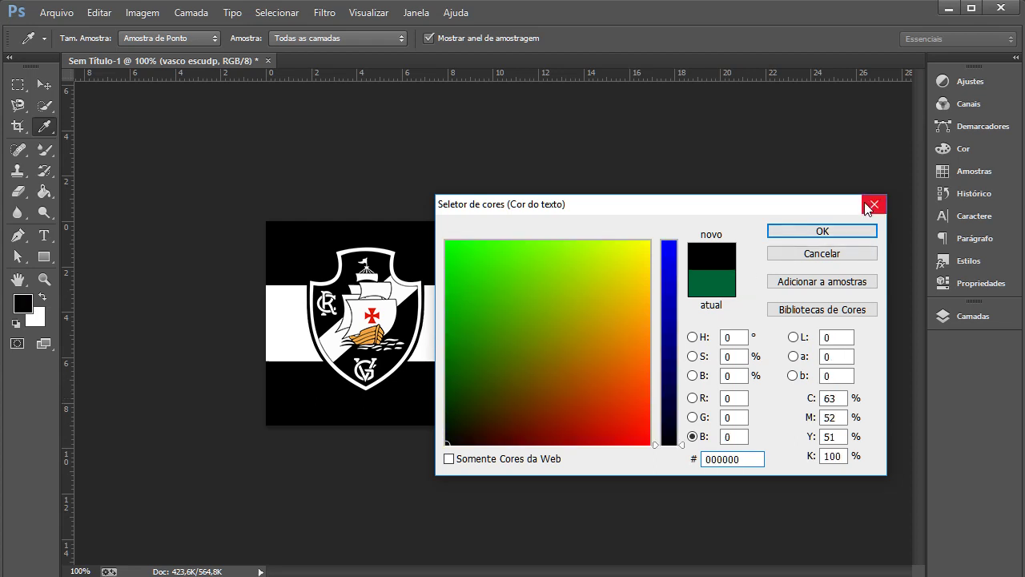
click(822, 231)
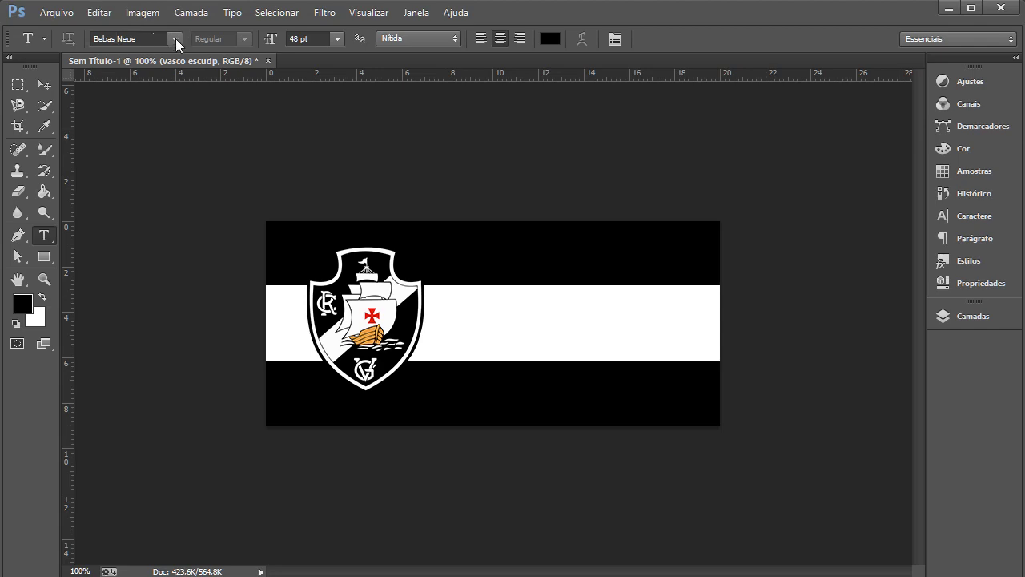
- Keep Bebas Neue 48 pt as the font and start a text line beside the crest
click(175, 39)
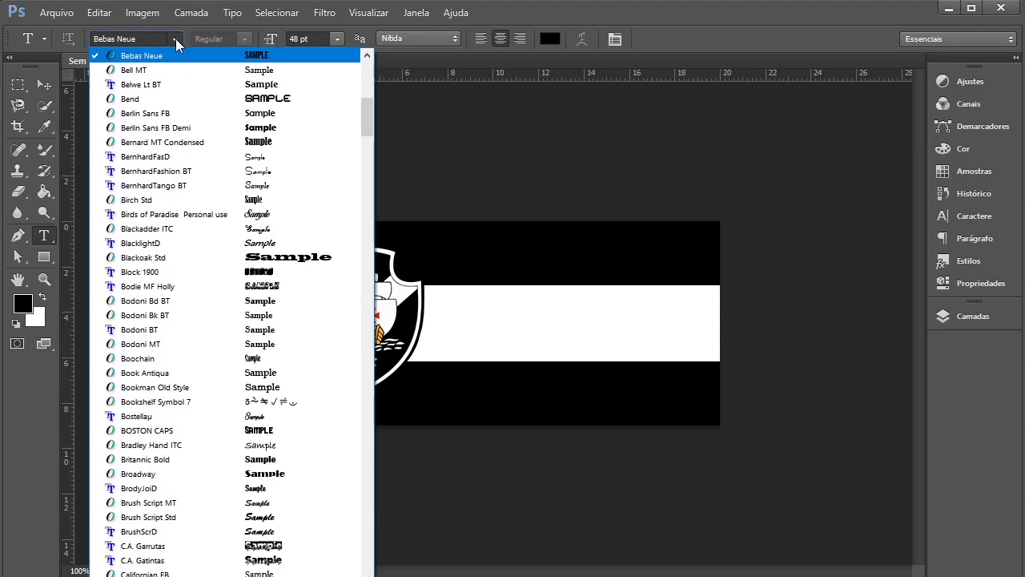
click(367, 56)
click(367, 56)
click(367, 55)
click(367, 56)
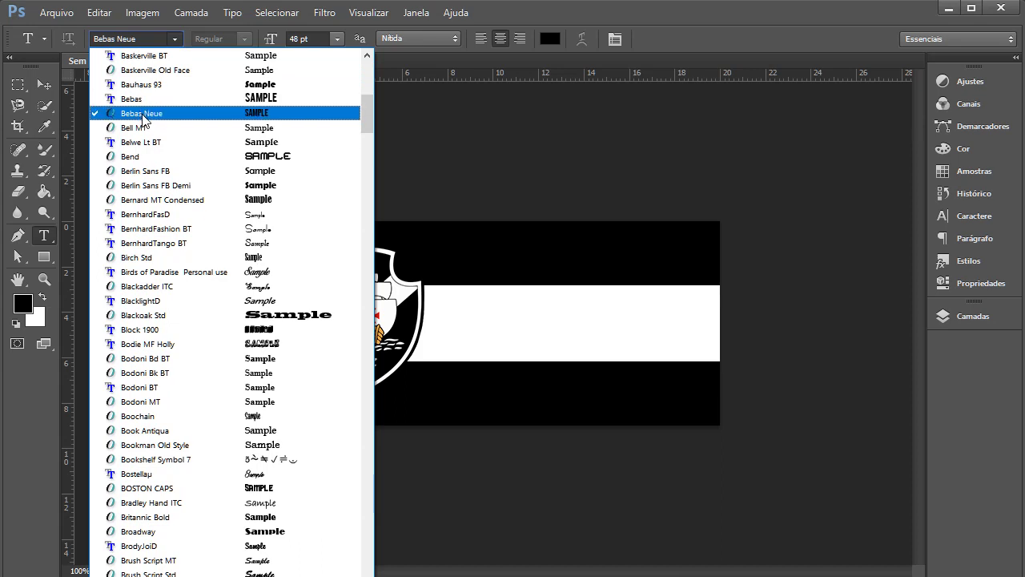
click(143, 114)
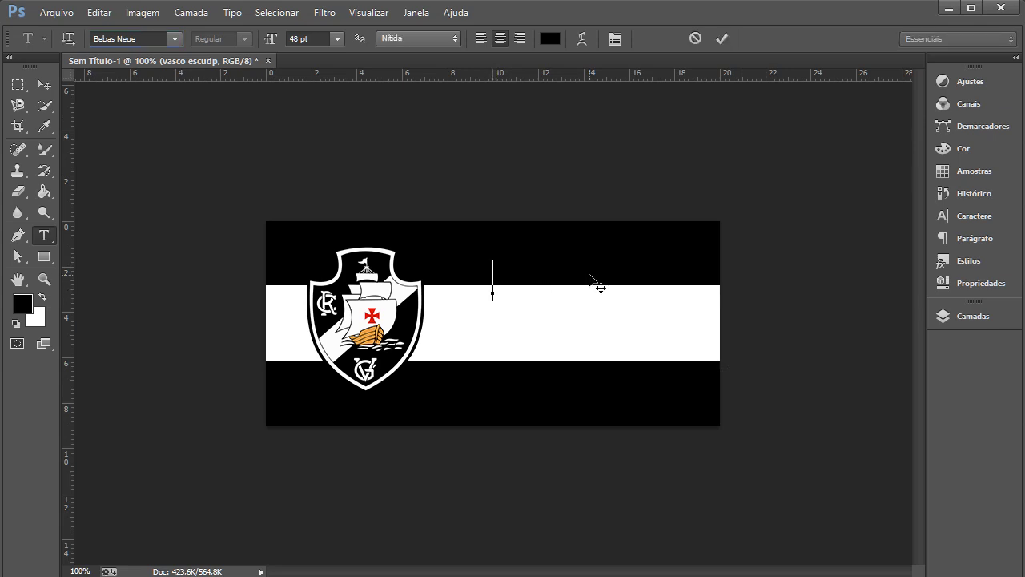
- Enter the SEU NOME text, shift it right, and enlarge it to about 134% × 140%
text(C)
text(LUB REGE)
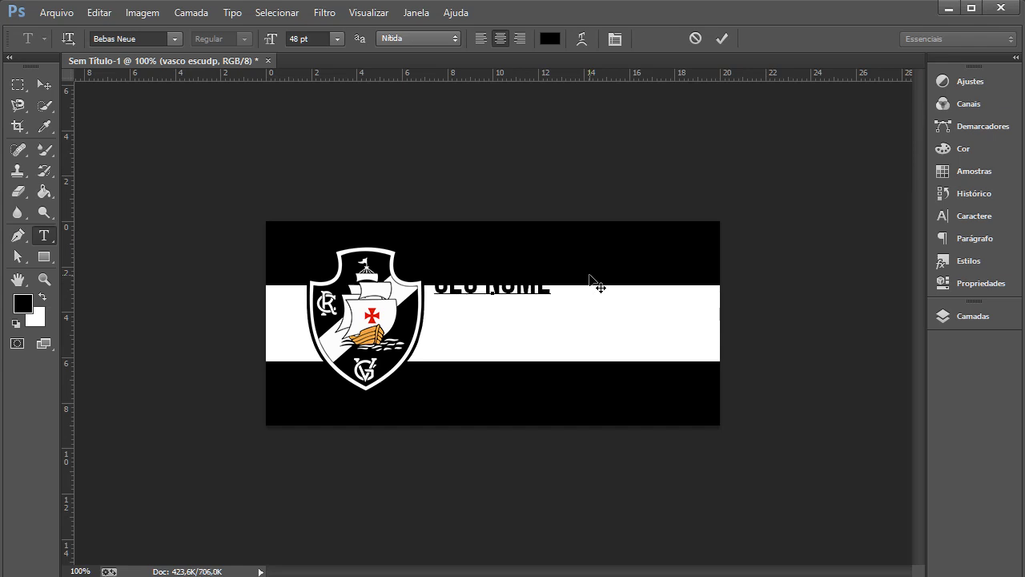
click(723, 38)
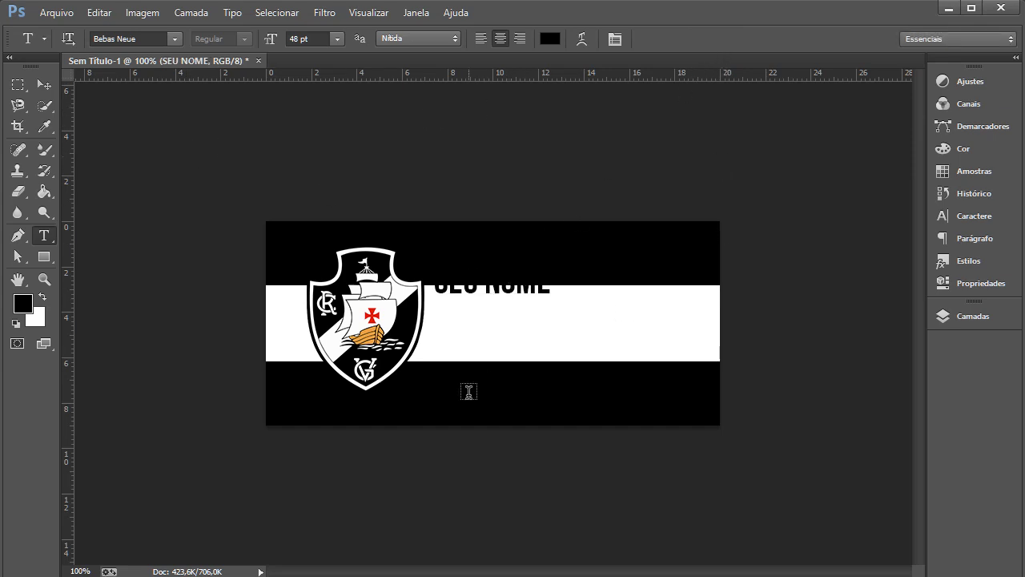
click(47, 85)
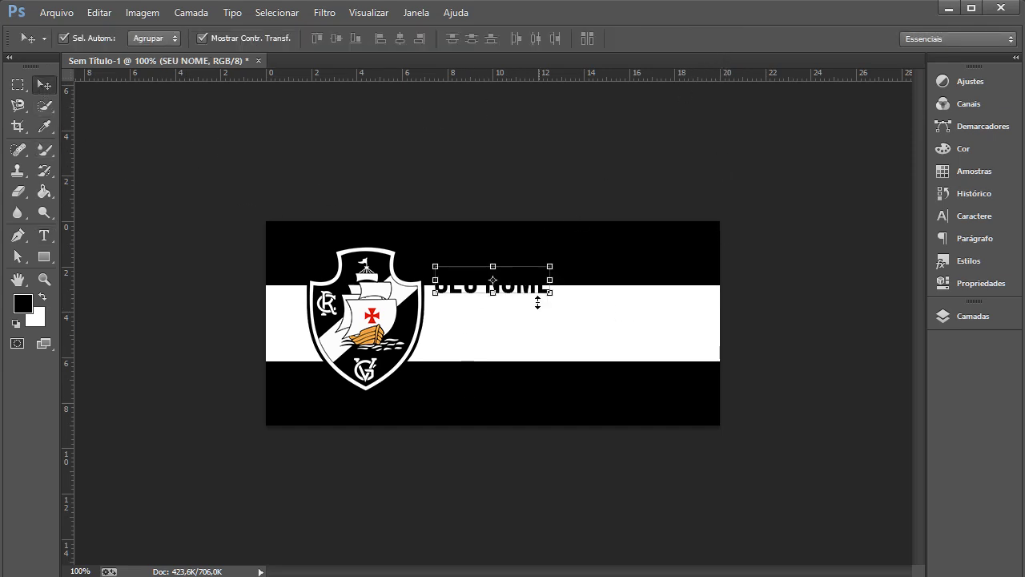
mouse_move(520, 293)
mouse_down()
mouse_move(603, 295)
mouse_move(671, 254)
mouse_up()
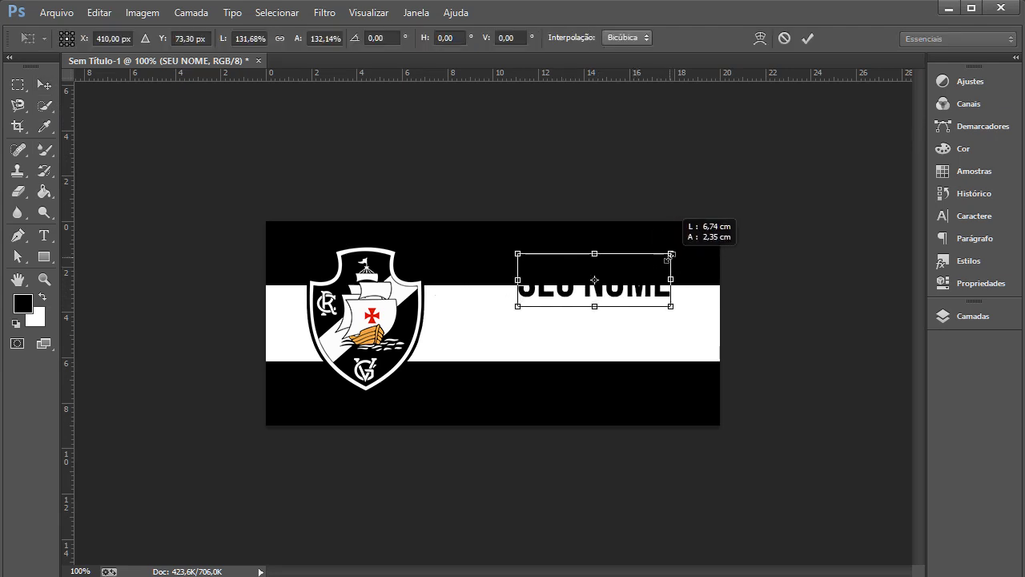
drag(671, 307, 632, 292)
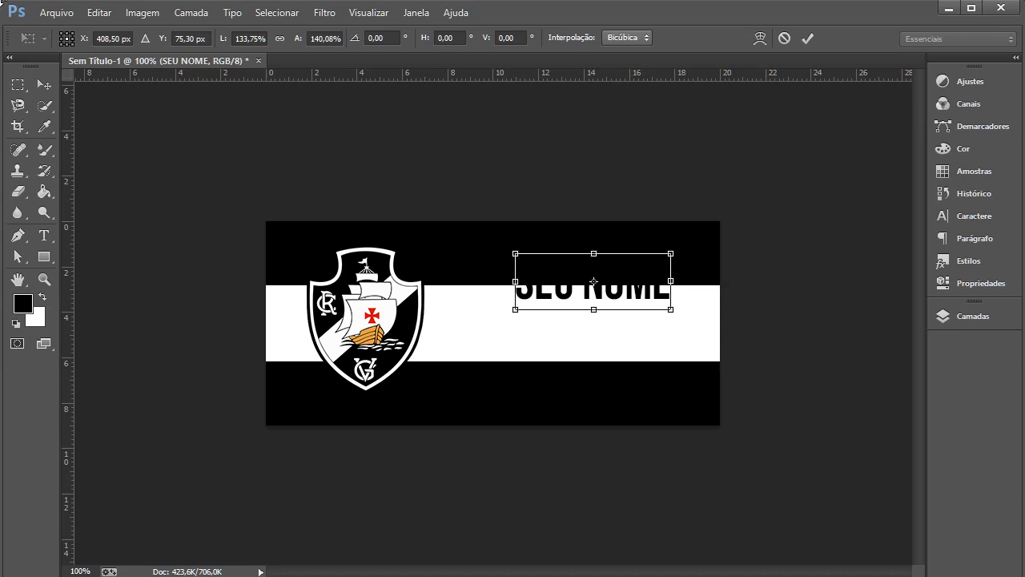
- Commit the enlarged SEU NOME text and show the Layers panel
click(808, 37)
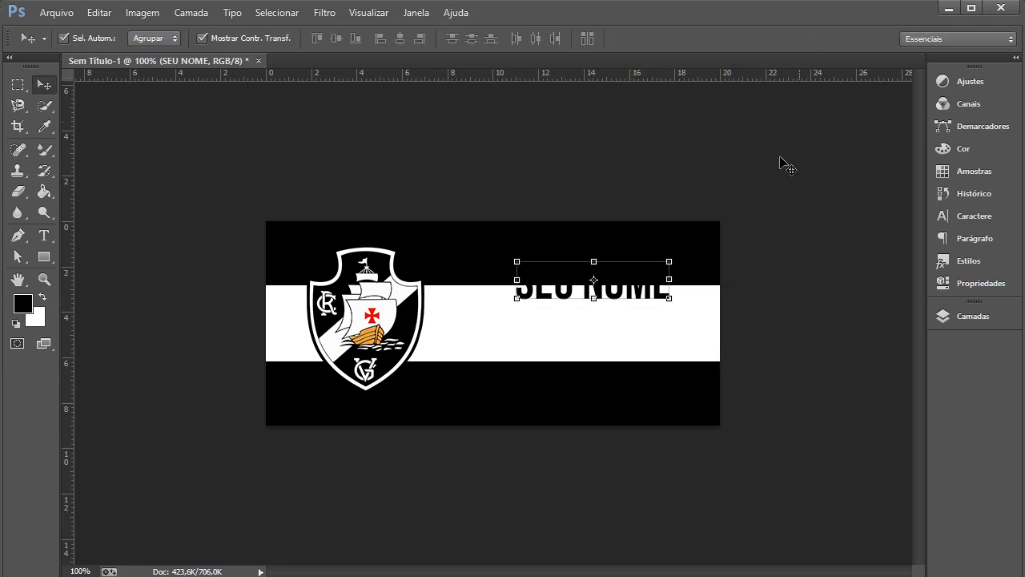
click(972, 315)
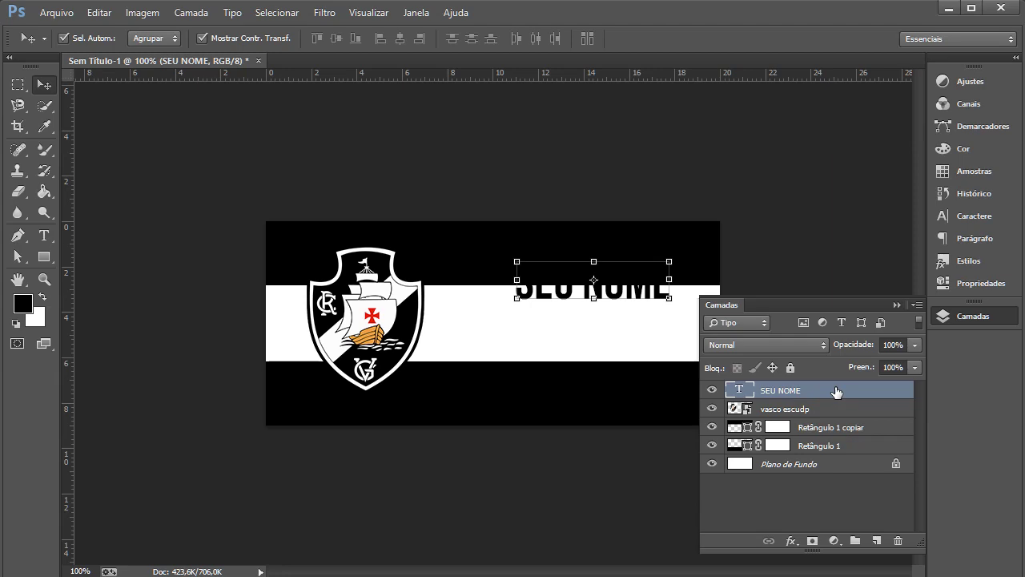
- Add a 4 px white Traçado stroke layer style to the SEU NOME layer
double_click(826, 391)
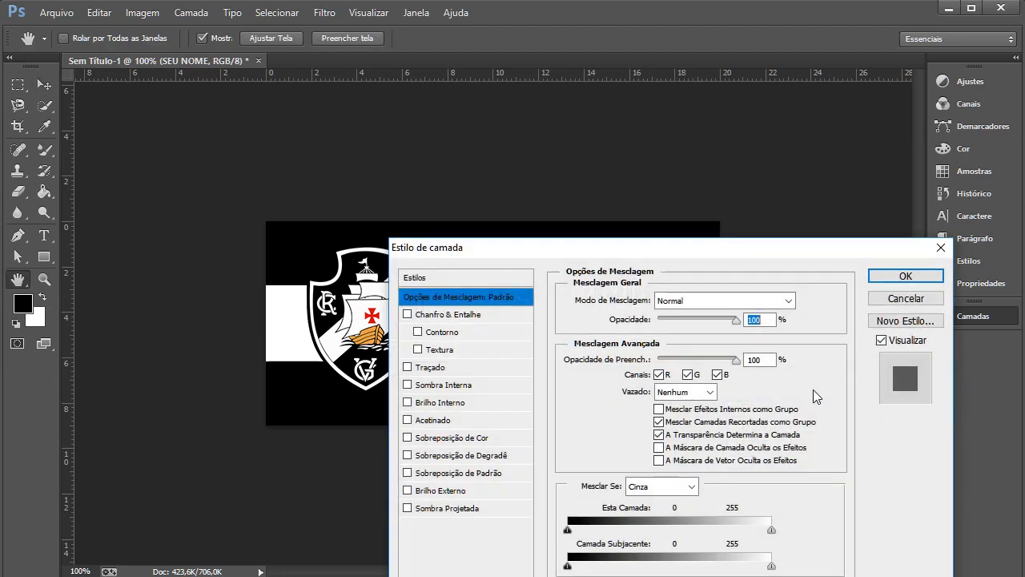
click(408, 370)
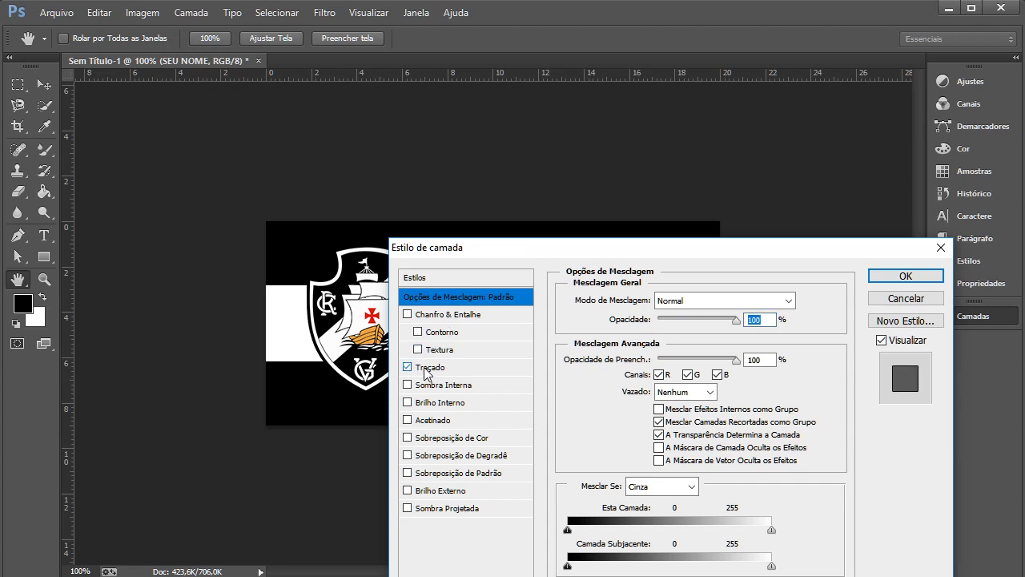
click(427, 371)
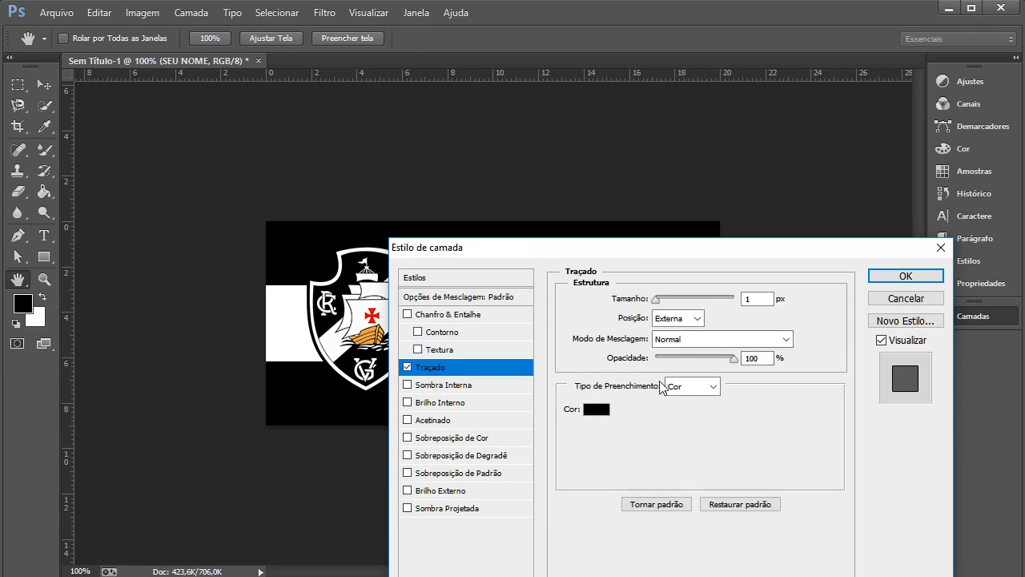
click(597, 410)
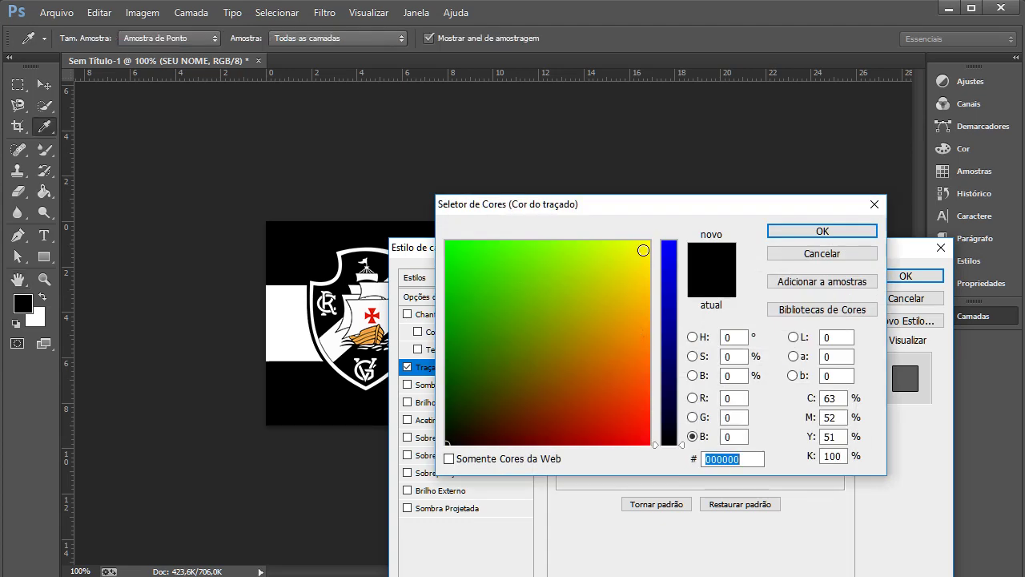
click(287, 344)
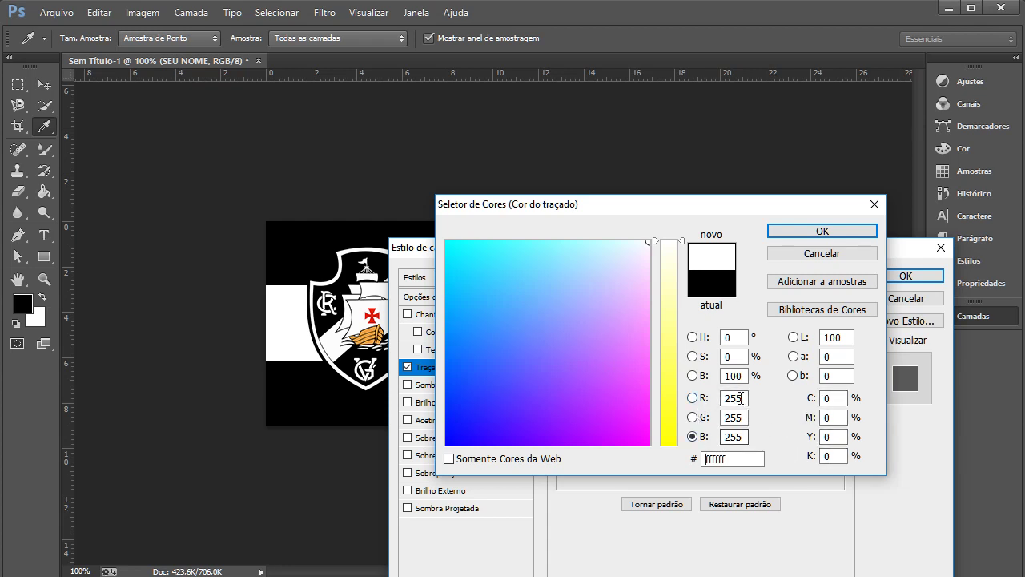
click(833, 234)
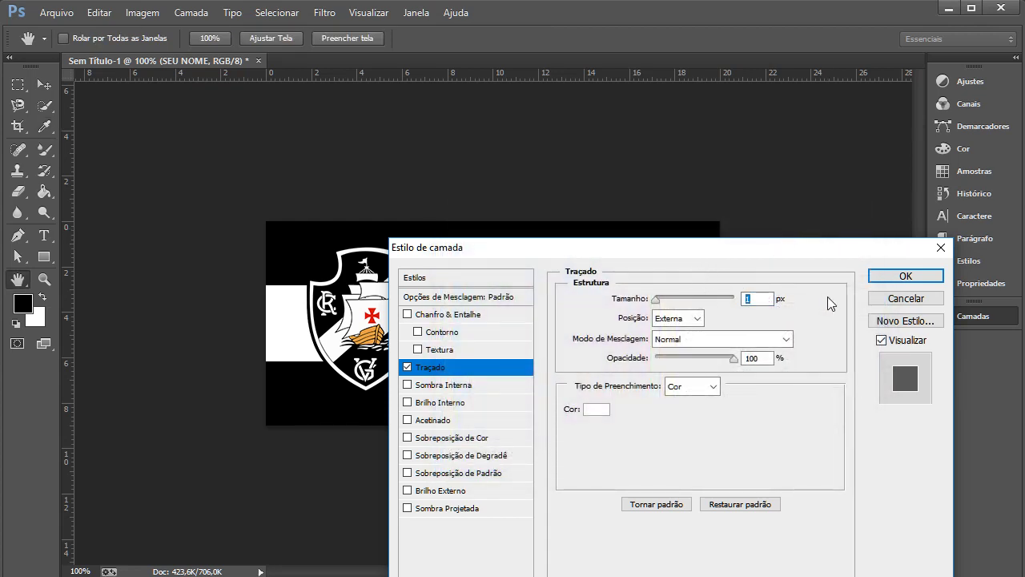
mouse_move(701, 254)
mouse_down()
mouse_move(669, 341)
mouse_move(682, 352)
mouse_up()
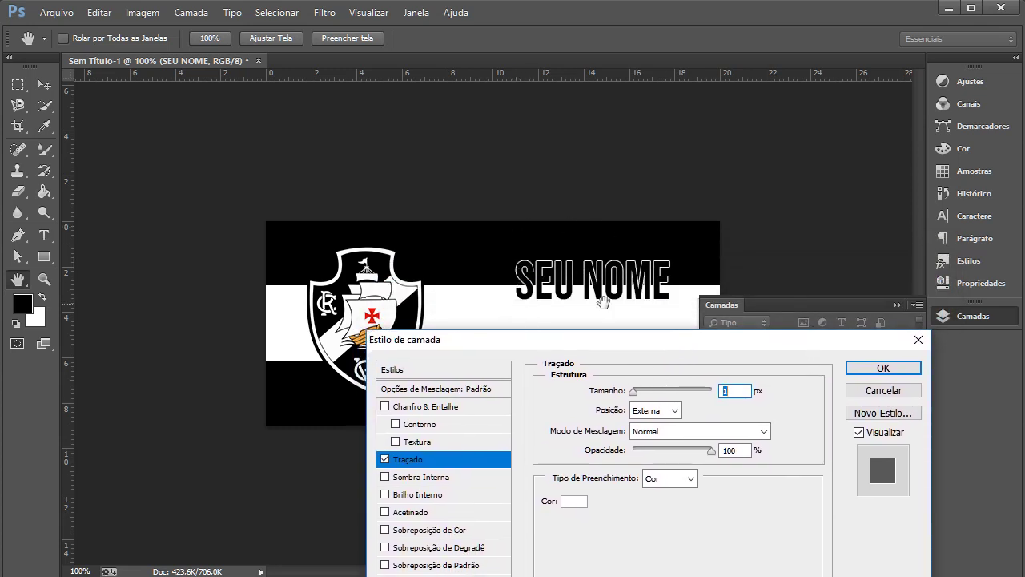
drag(634, 392, 638, 396)
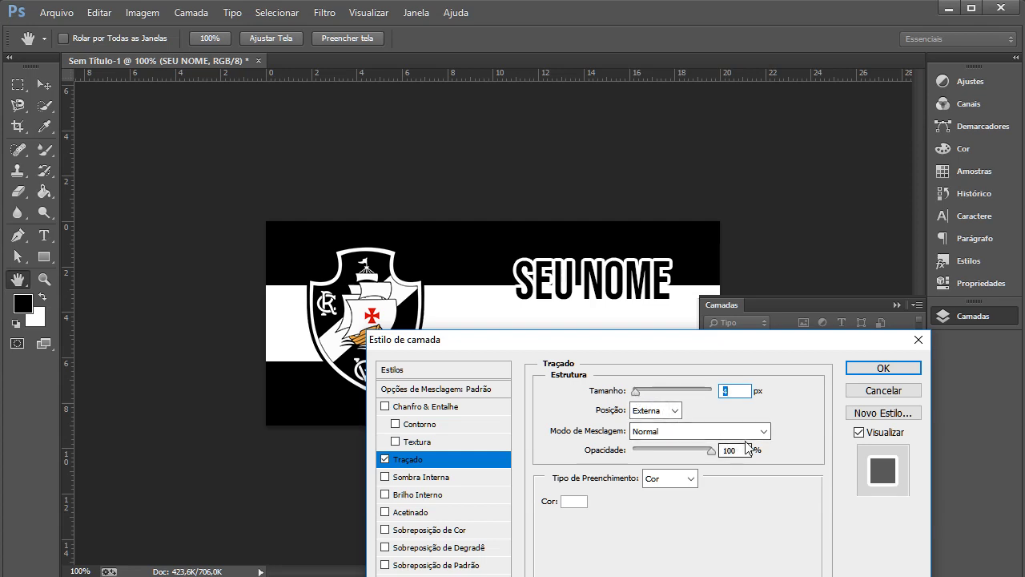
click(884, 368)
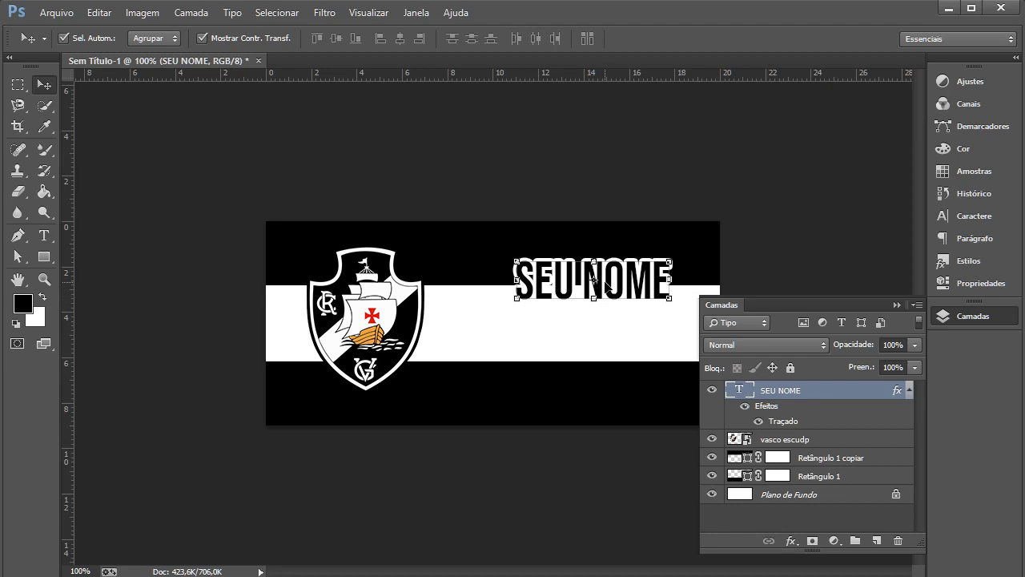
- Alt-drag SEU NOME downward to create a SEU NOME copiar layer on the lower line
drag(608, 282, 604, 363)
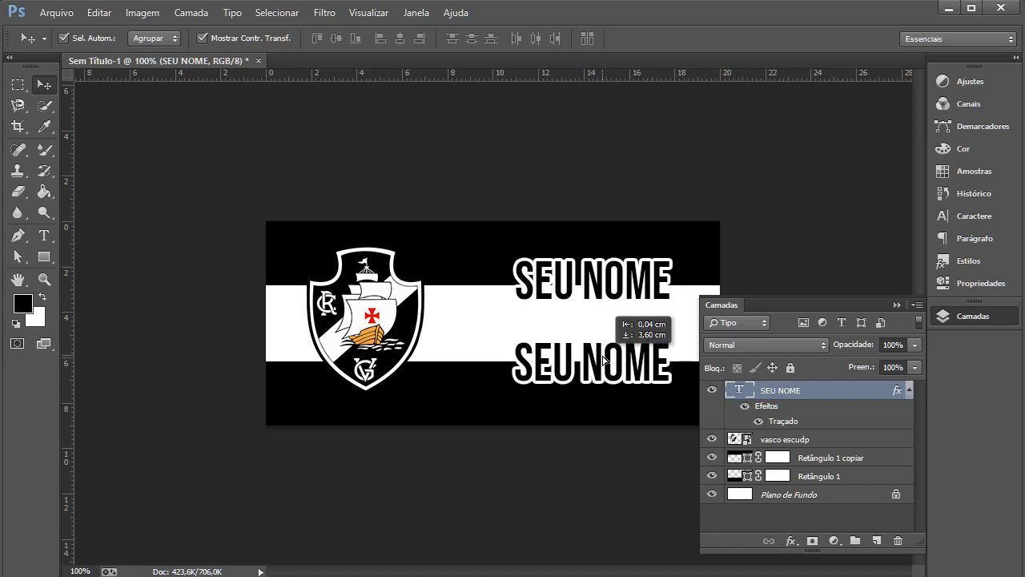
drag(604, 362, 604, 361)
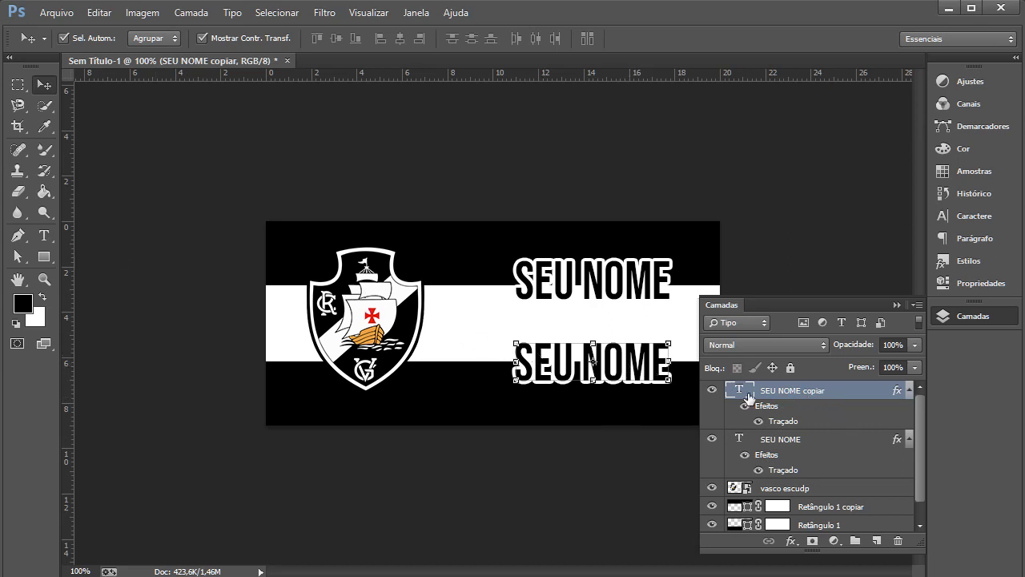
- Change the lower copy of the name to read '10', keeping its white outline
double_click(741, 391)
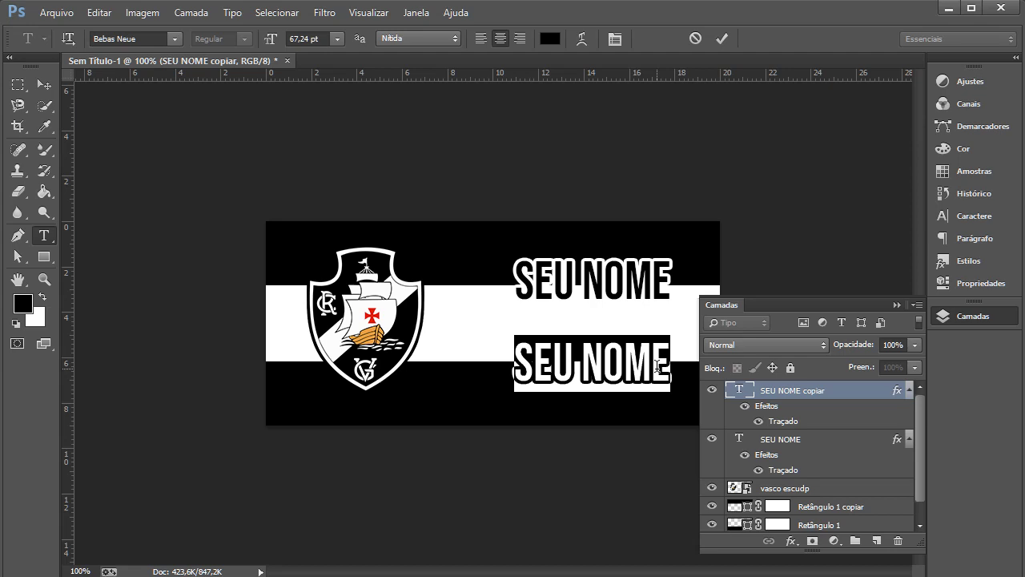
text(10)
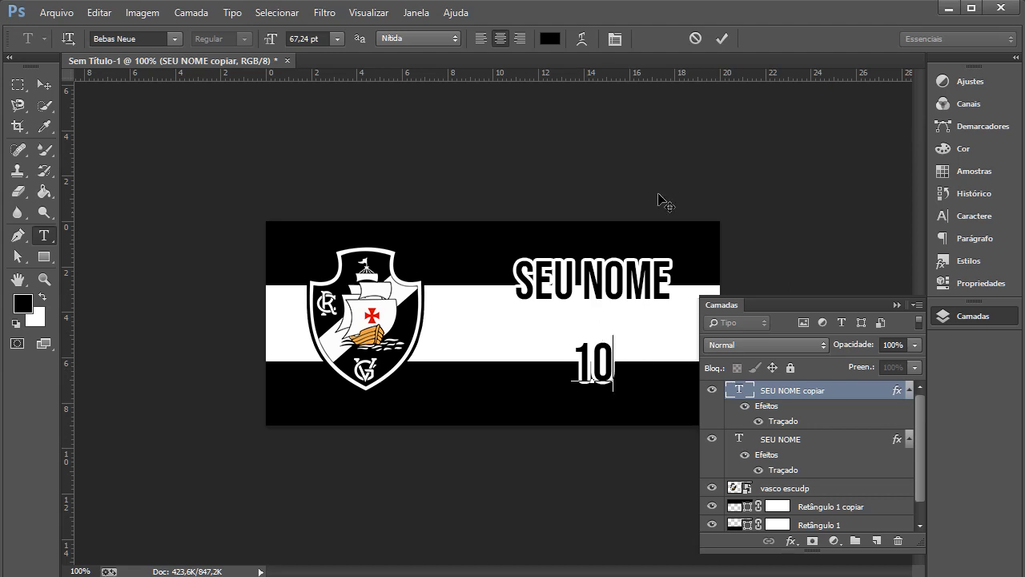
click(722, 41)
key(v)
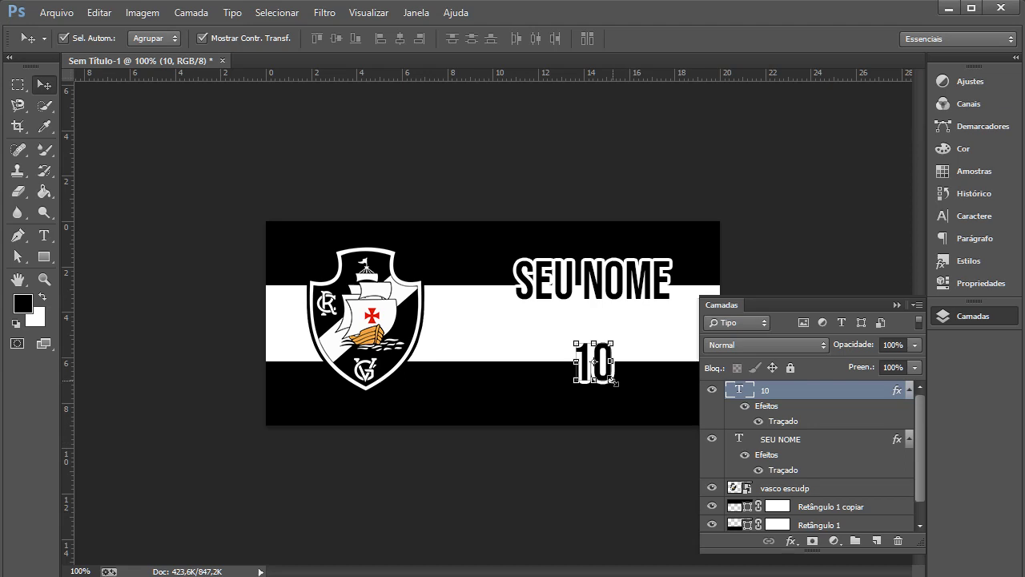
- Scale the outlined 10 wider and taller so it fills the white stripe
drag(612, 380, 615, 395)
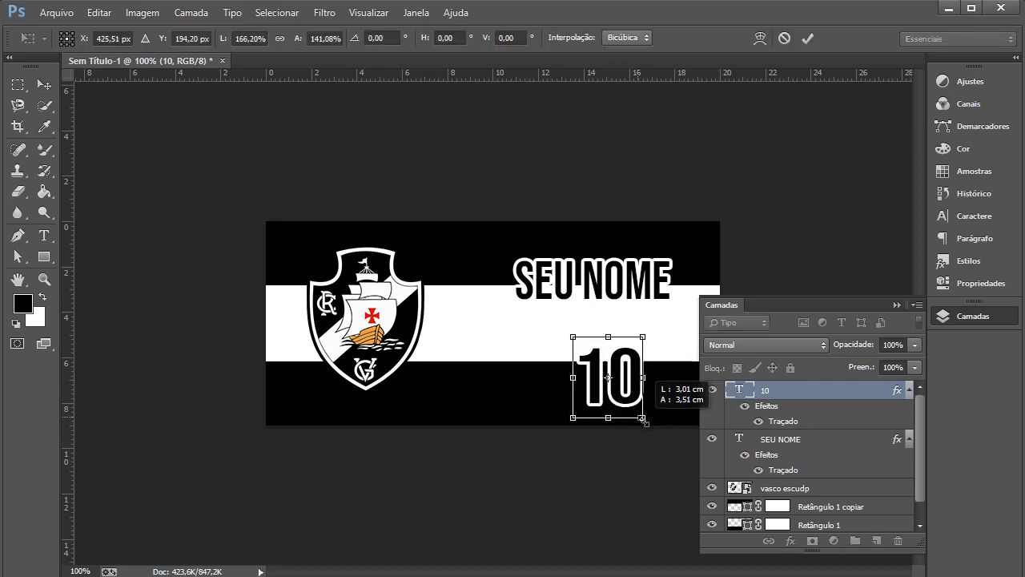
drag(612, 394, 643, 417)
drag(574, 378, 542, 378)
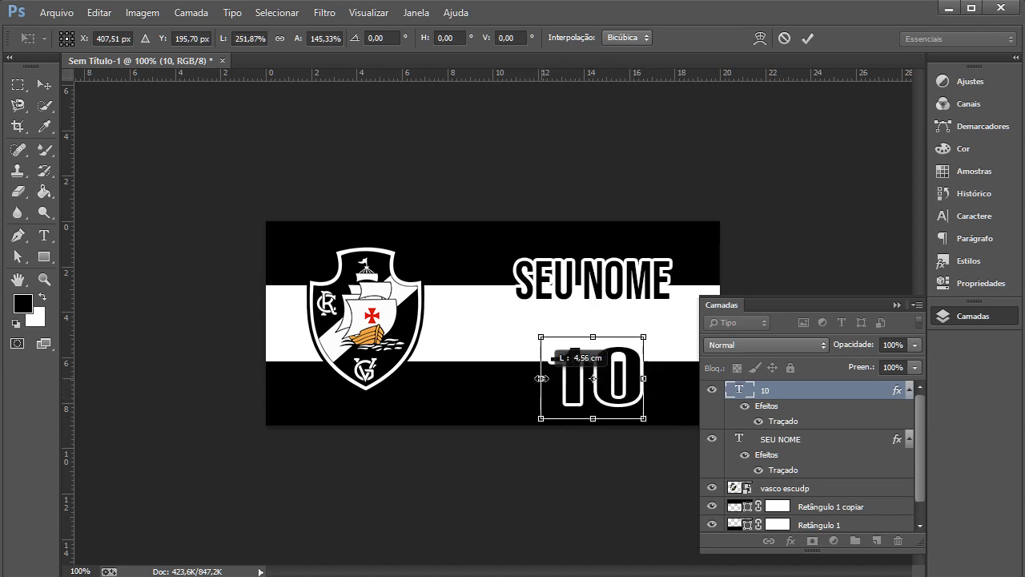
drag(592, 337, 593, 299)
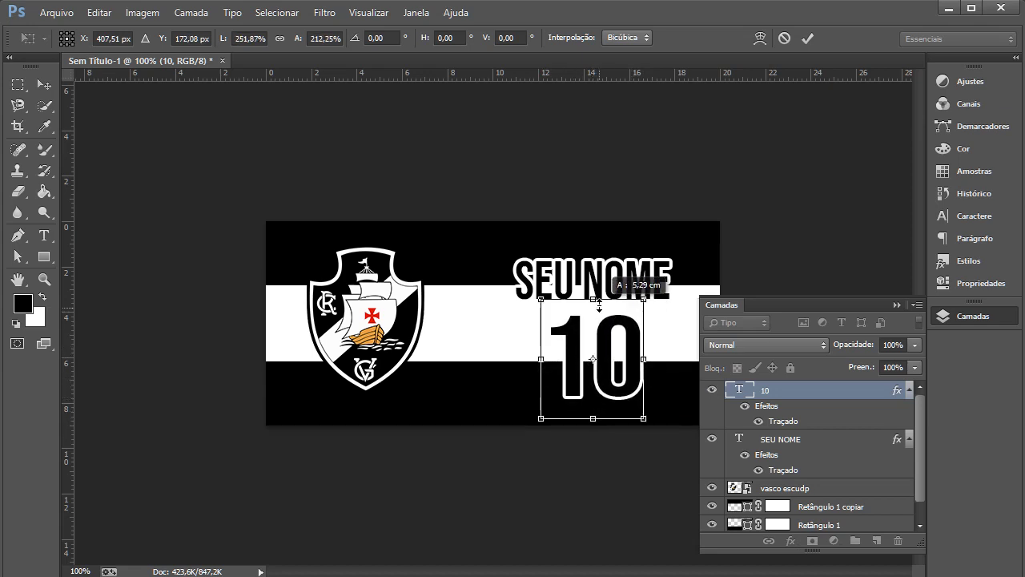
drag(533, 361, 535, 360)
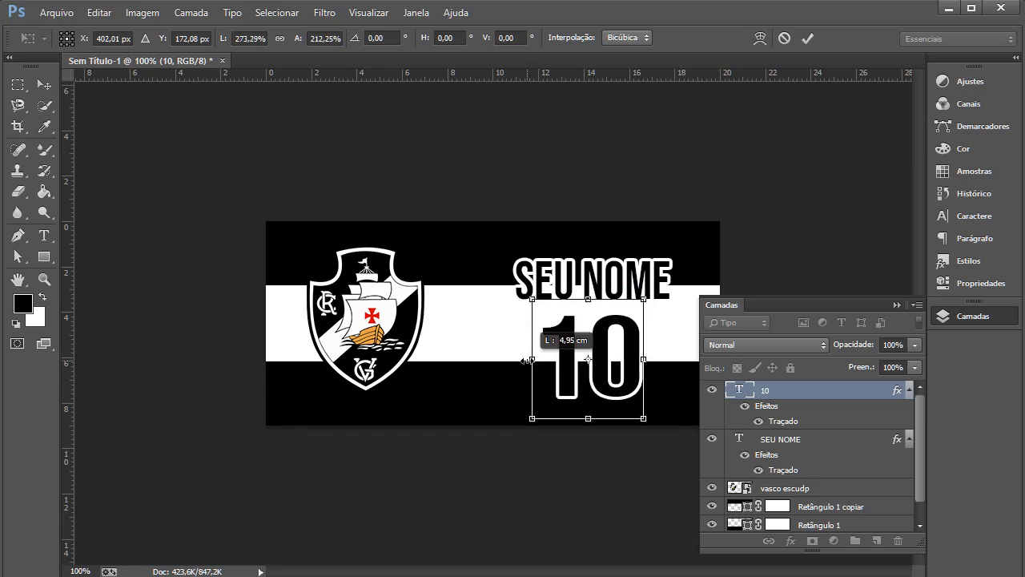
drag(637, 362, 647, 360)
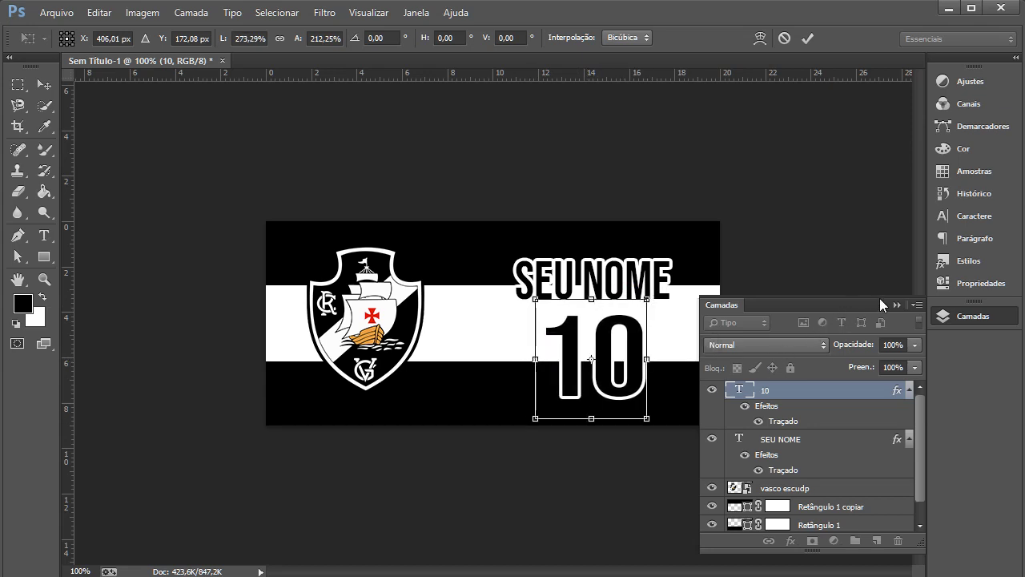
drag(829, 305, 894, 325)
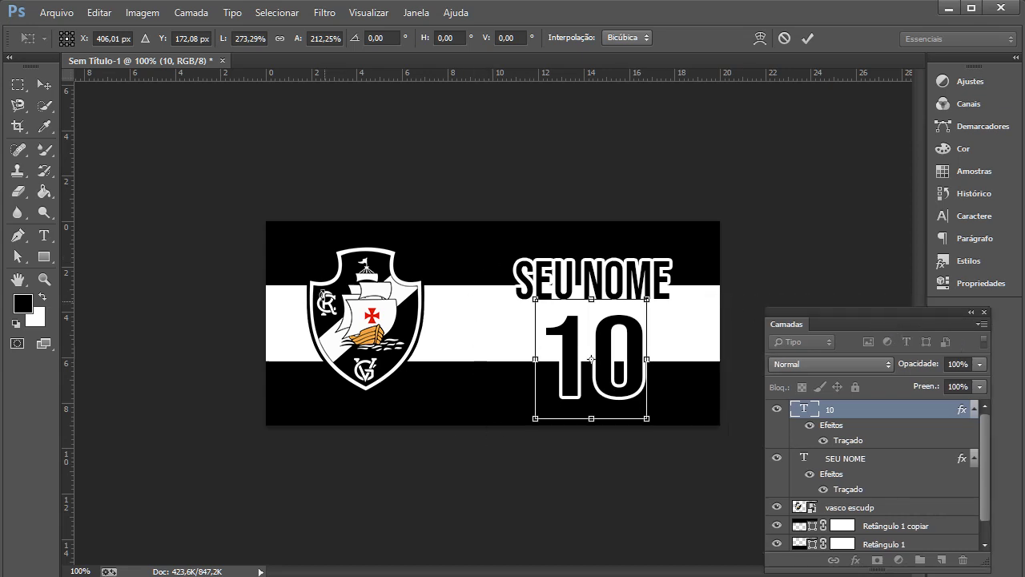
click(808, 37)
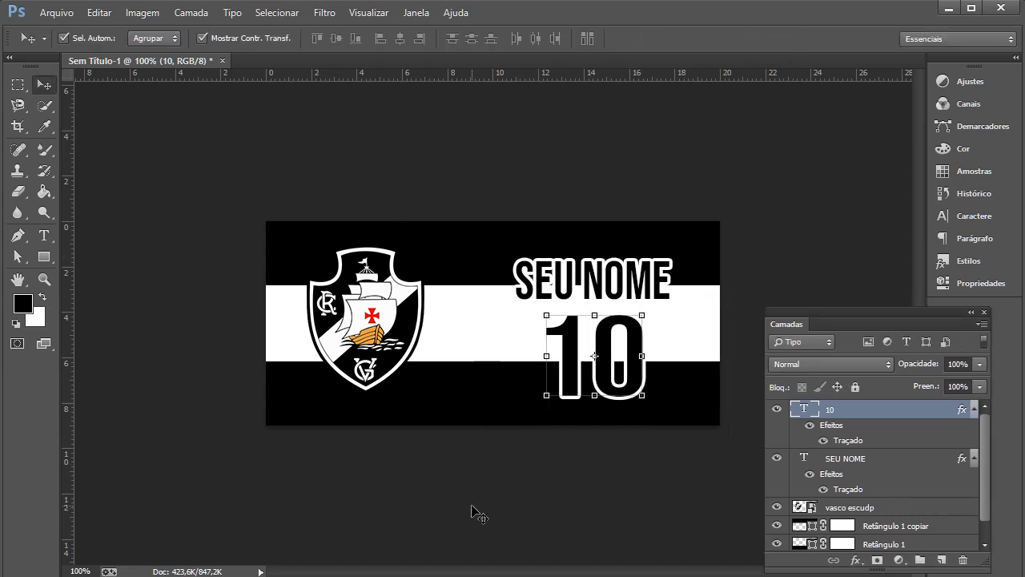
click(617, 442)
- Nudge SEU NOME right and down so it sits level just above the 10
mouse_move(591, 282)
mouse_down()
mouse_move(602, 290)
mouse_move(624, 276)
mouse_up()
key(ctrl+t)
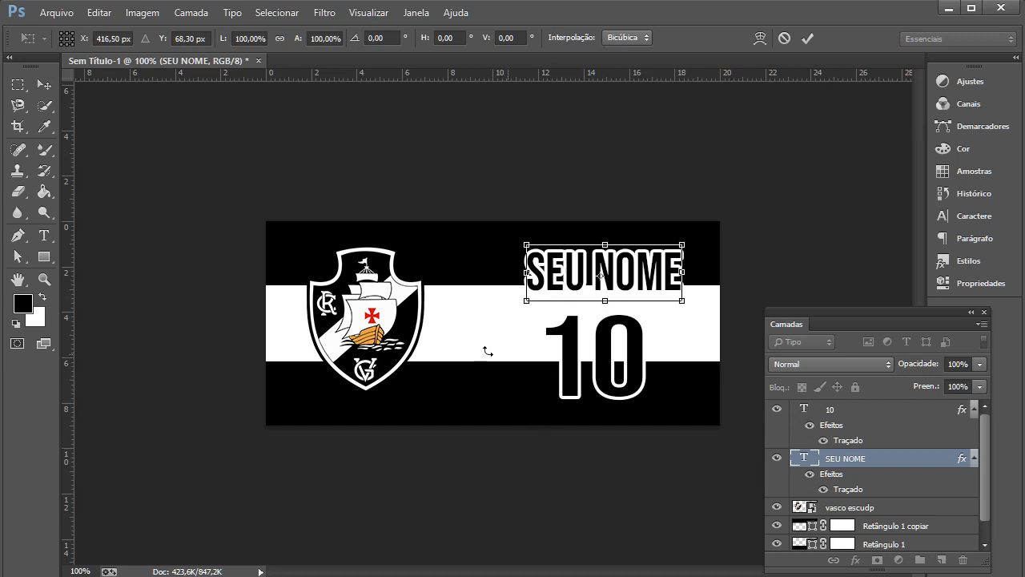
drag(628, 366, 634, 328)
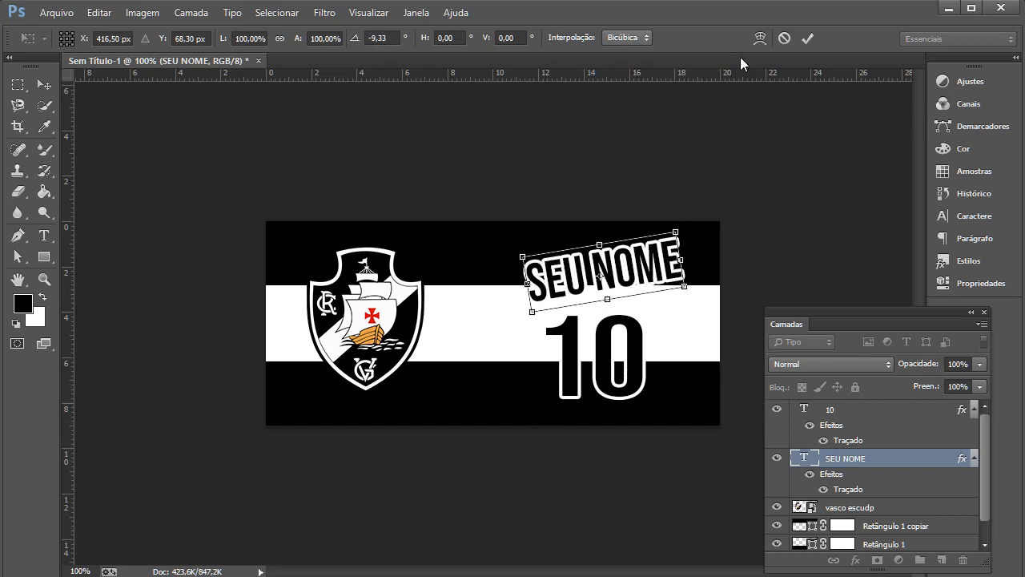
key(ctrl+z)
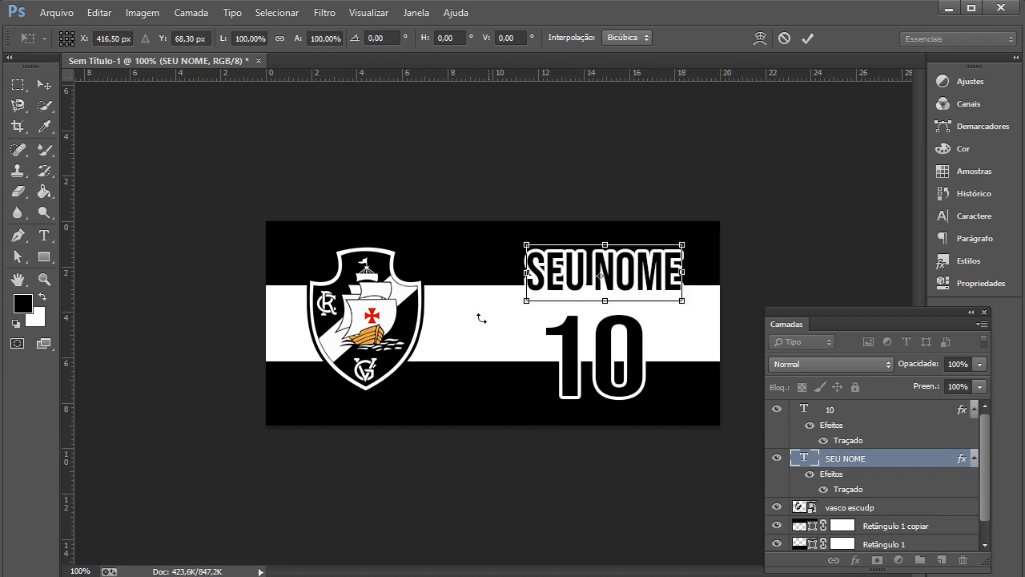
drag(613, 273, 611, 280)
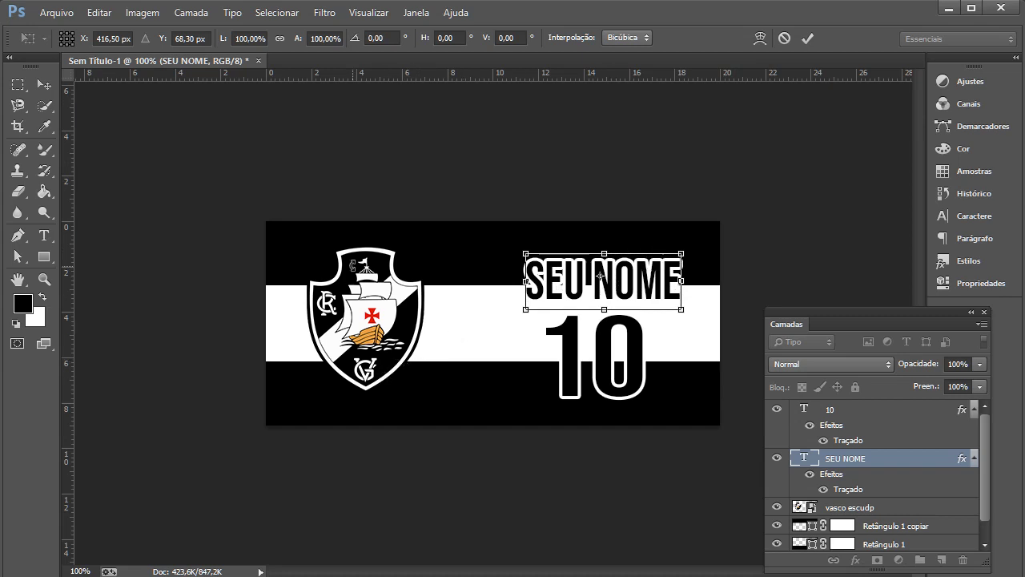
click(806, 42)
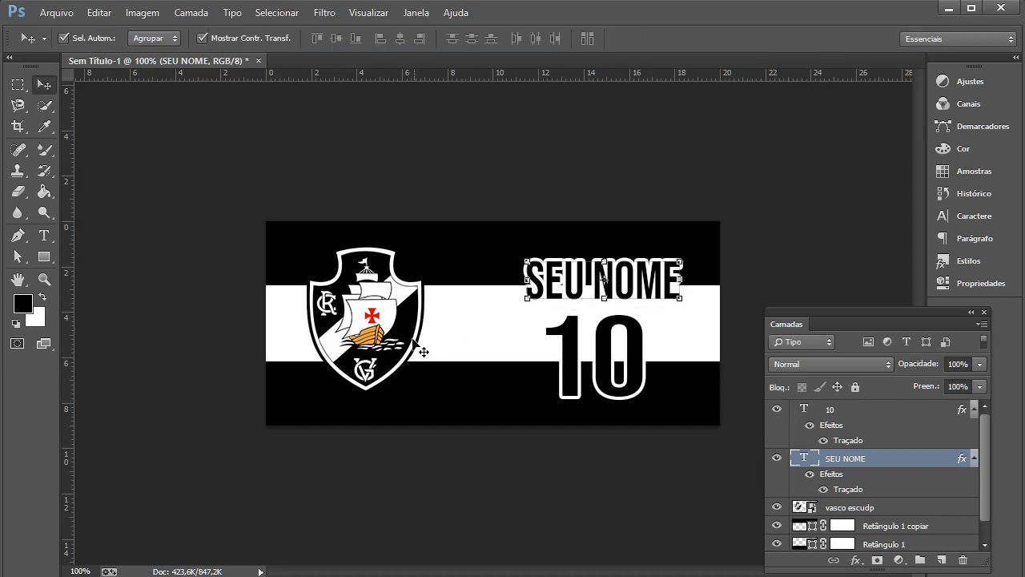
click(398, 351)
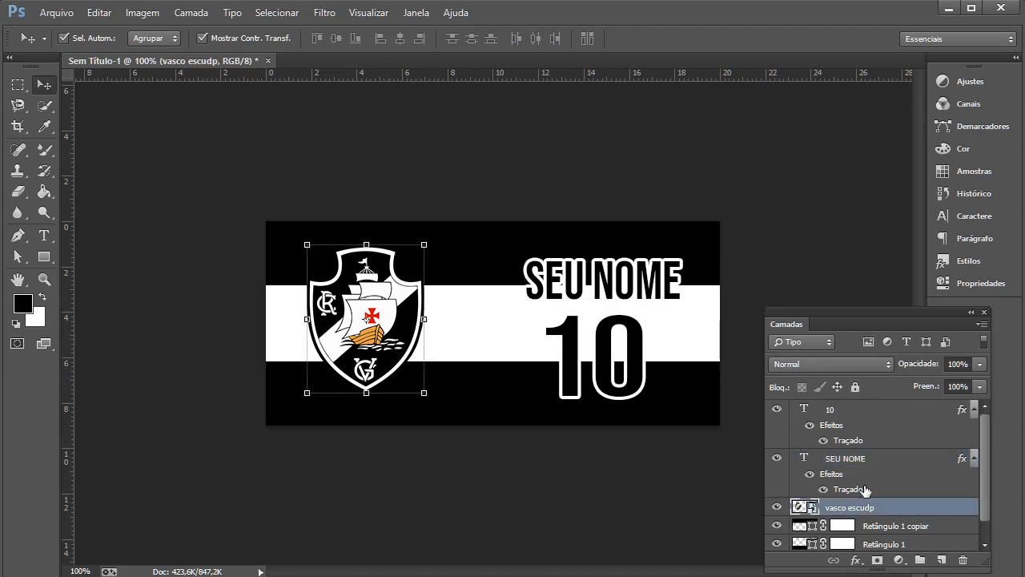
- Give the Vasco crest a white 3 px Traçado outline and enlarge it slightly
drag(844, 320, 843, 278)
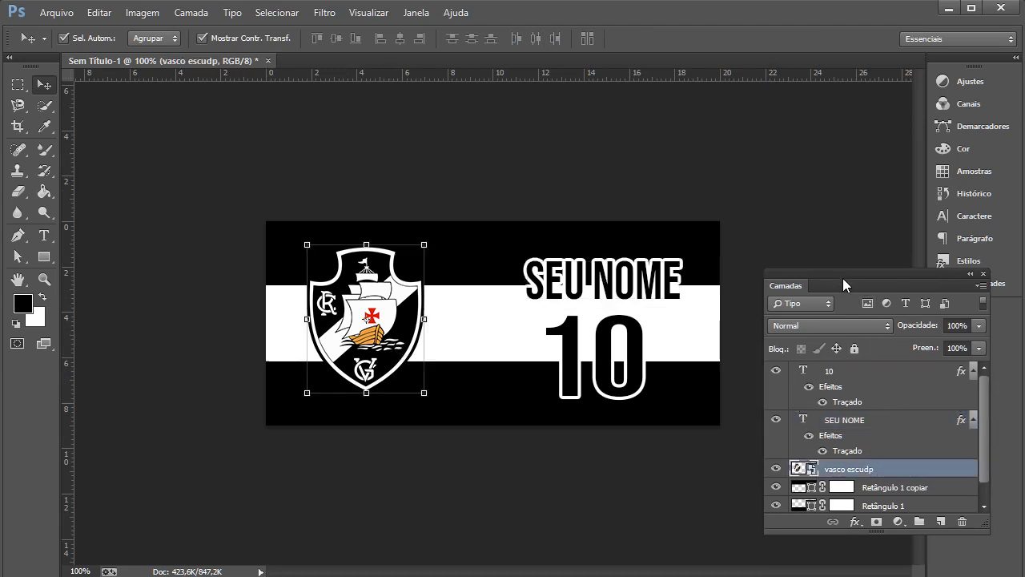
double_click(901, 472)
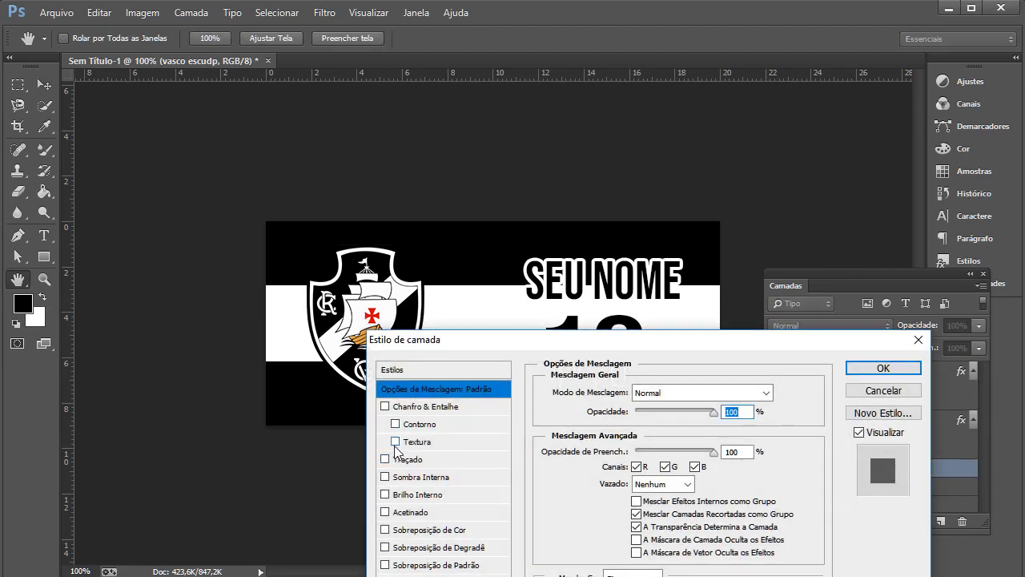
click(385, 459)
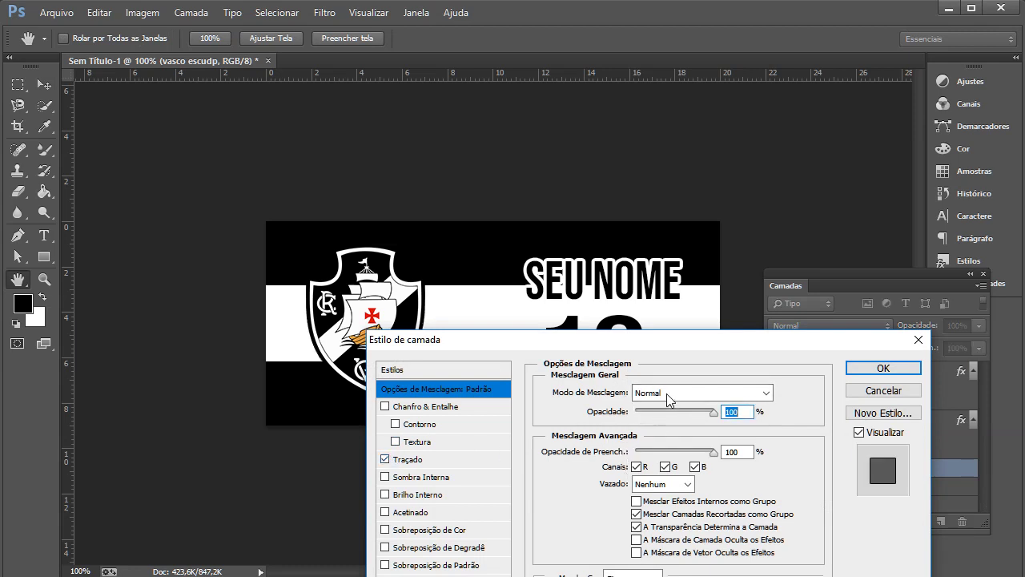
click(415, 460)
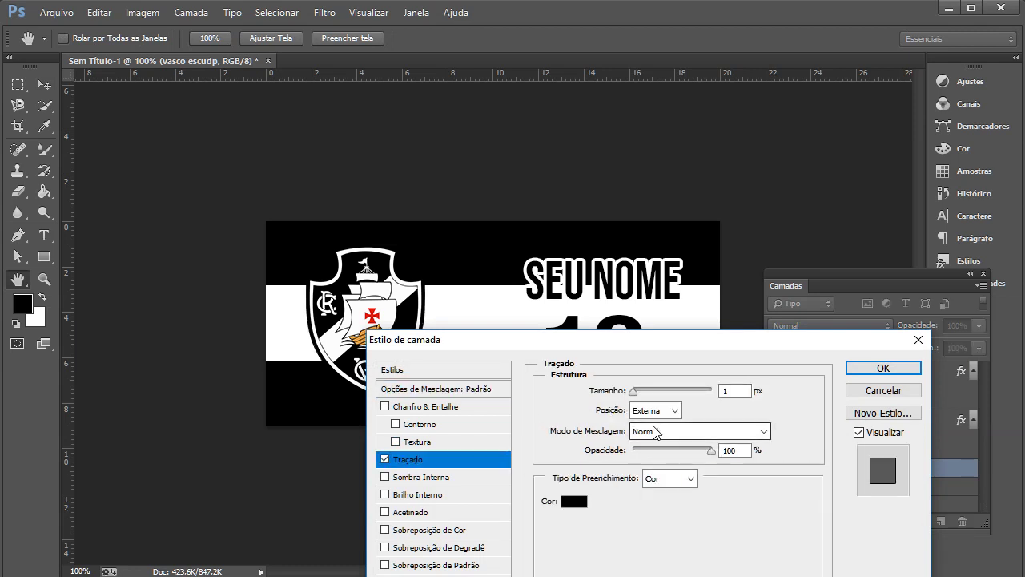
click(574, 501)
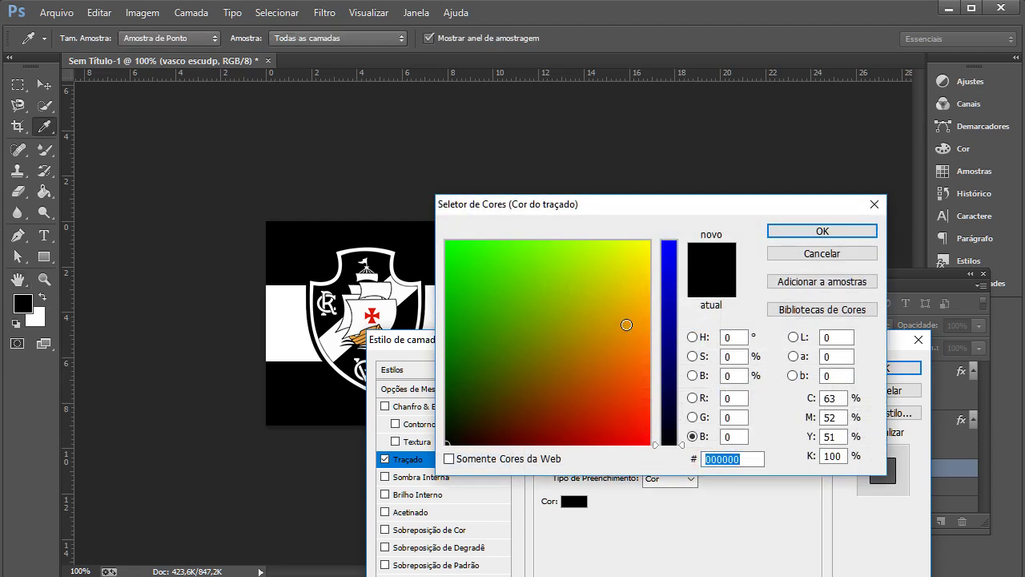
click(631, 252)
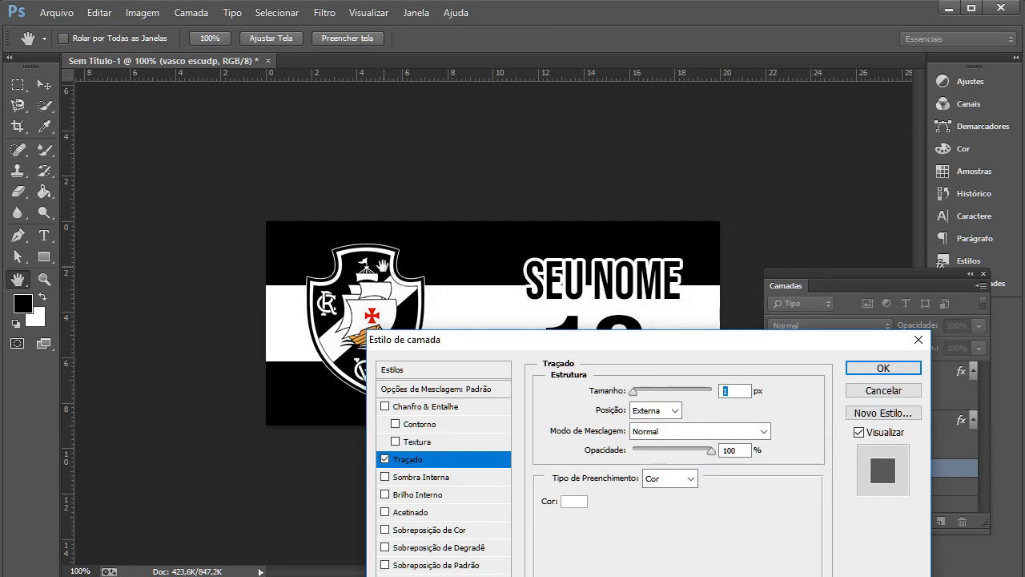
drag(634, 393, 640, 396)
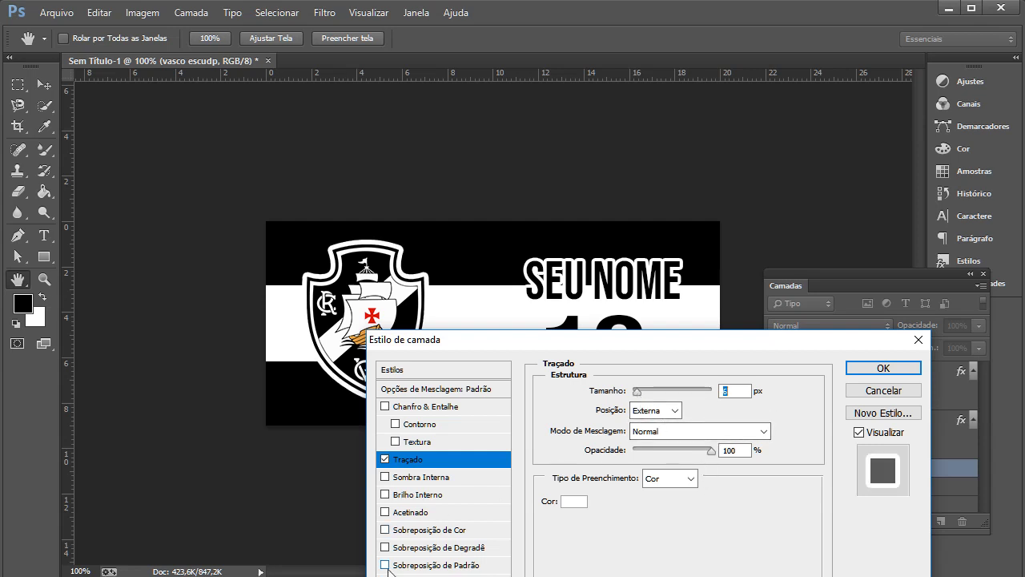
click(871, 372)
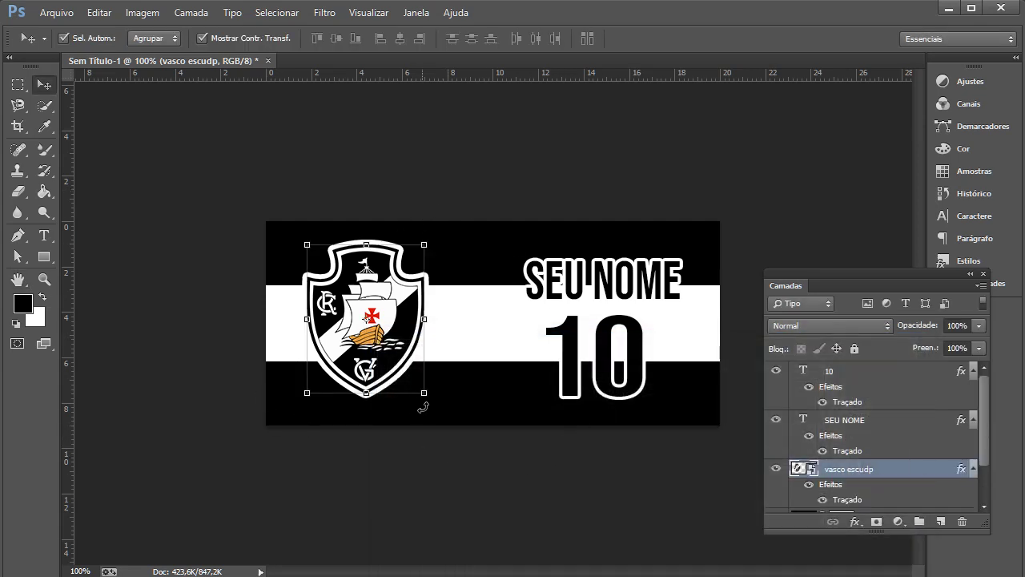
drag(425, 394, 437, 398)
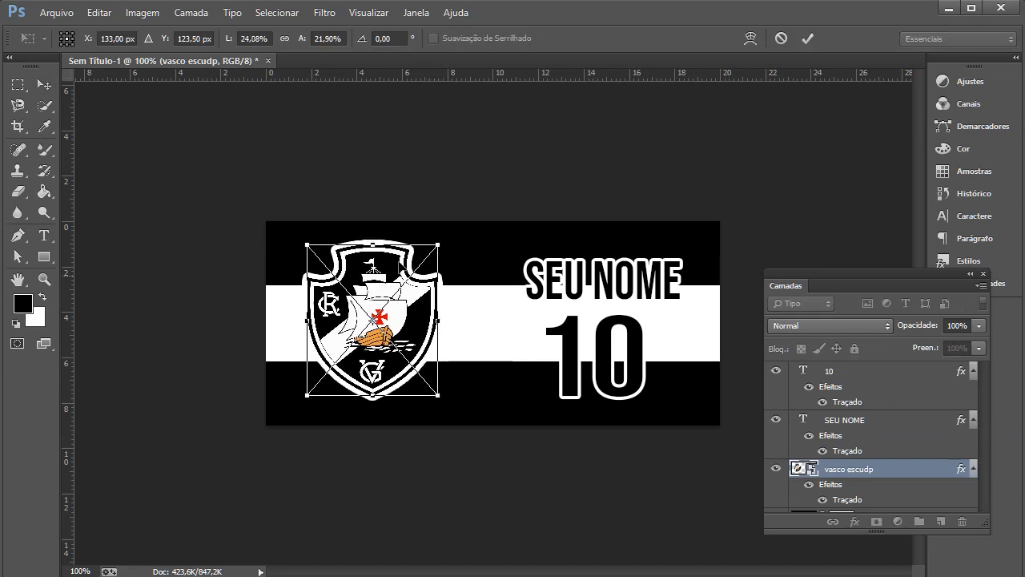
- Apply the crest resize and save the design as a JPEG in the Futebol folder
click(803, 36)
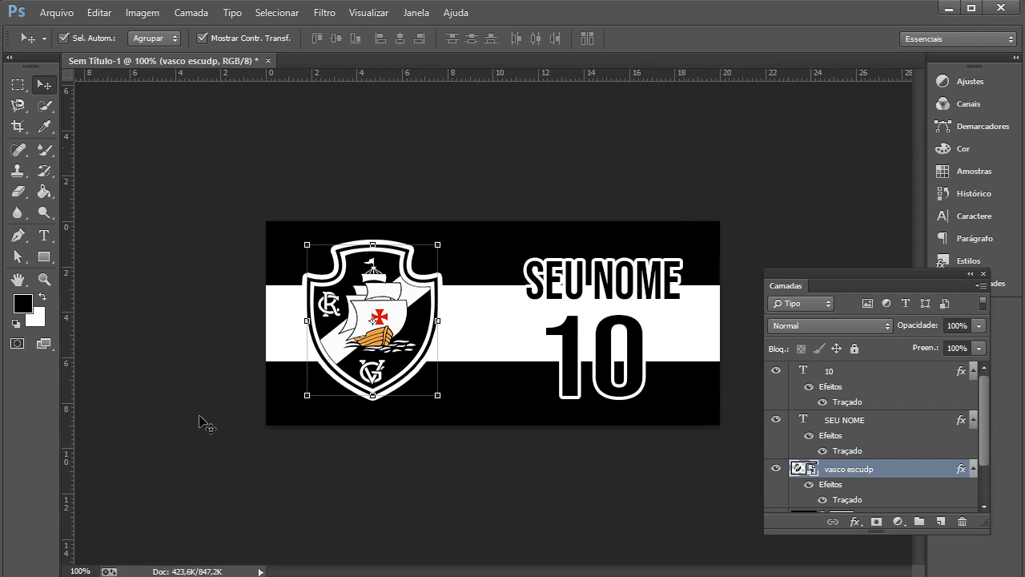
click(552, 477)
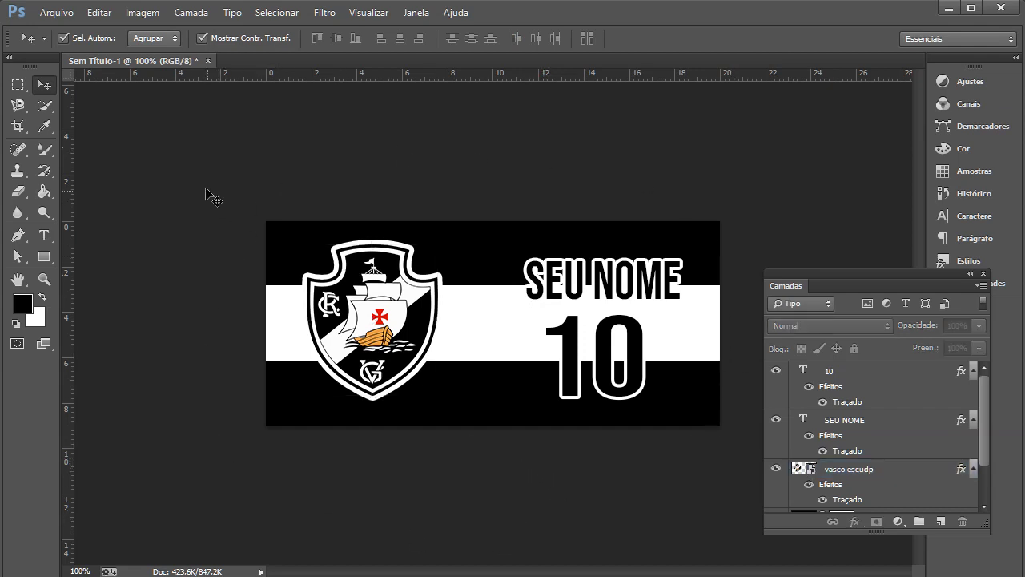
click(57, 13)
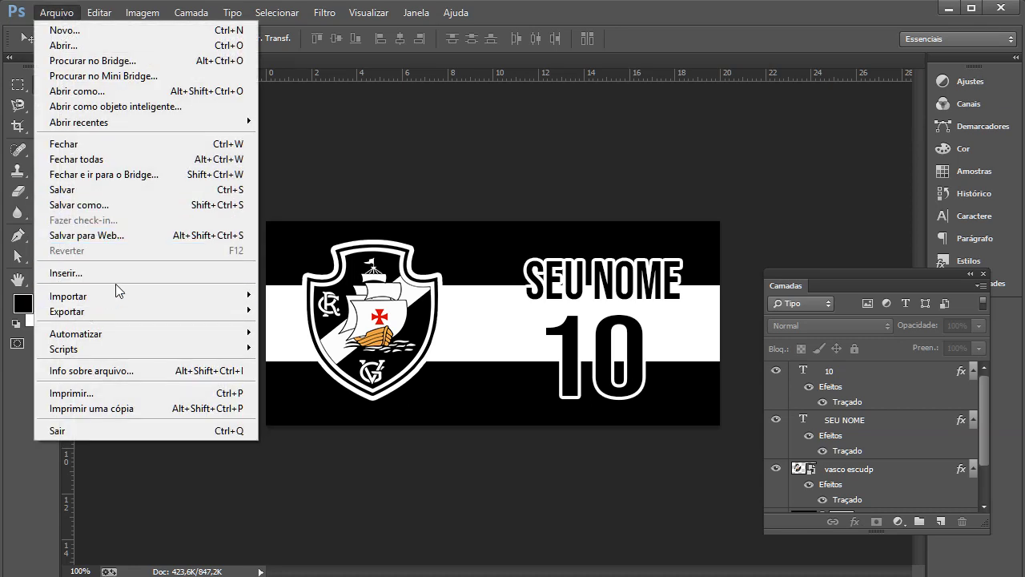
click(98, 207)
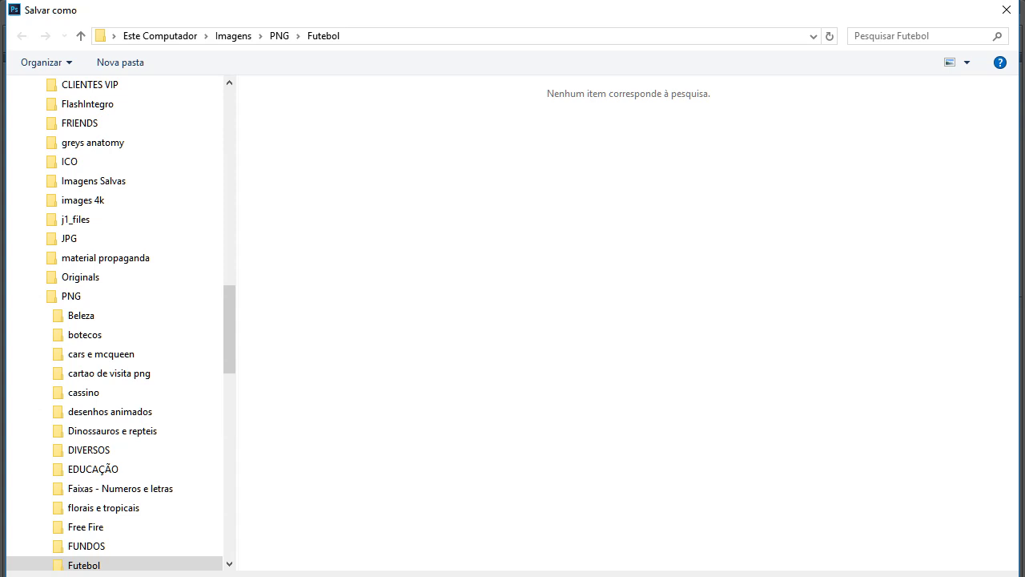
click(297, 576)
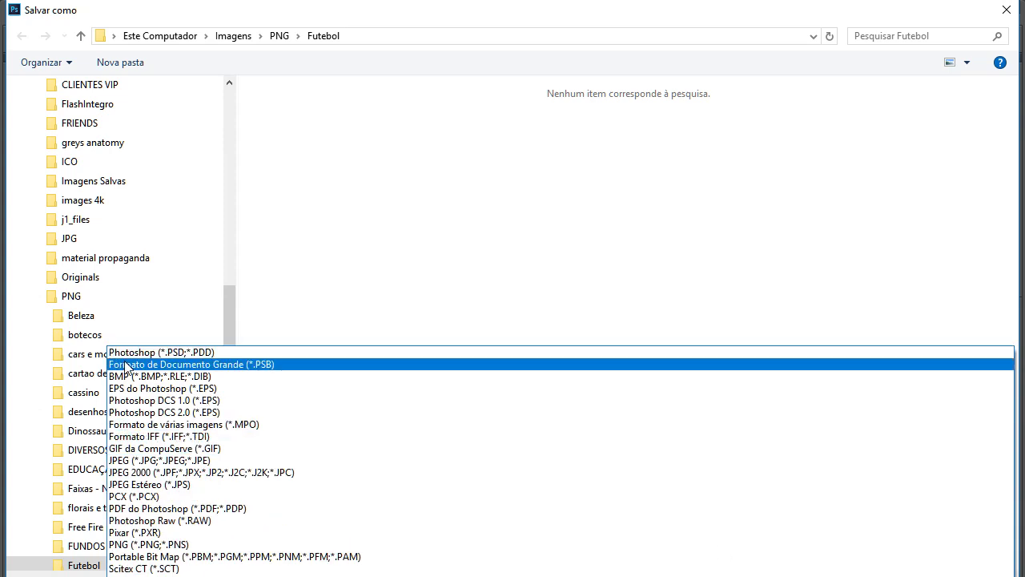
click(147, 462)
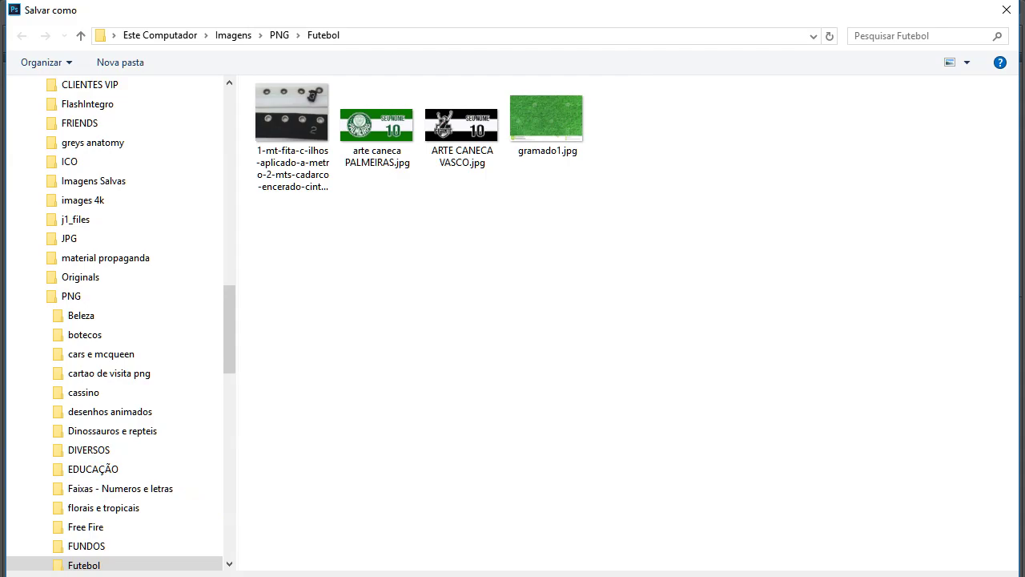
key(Return)
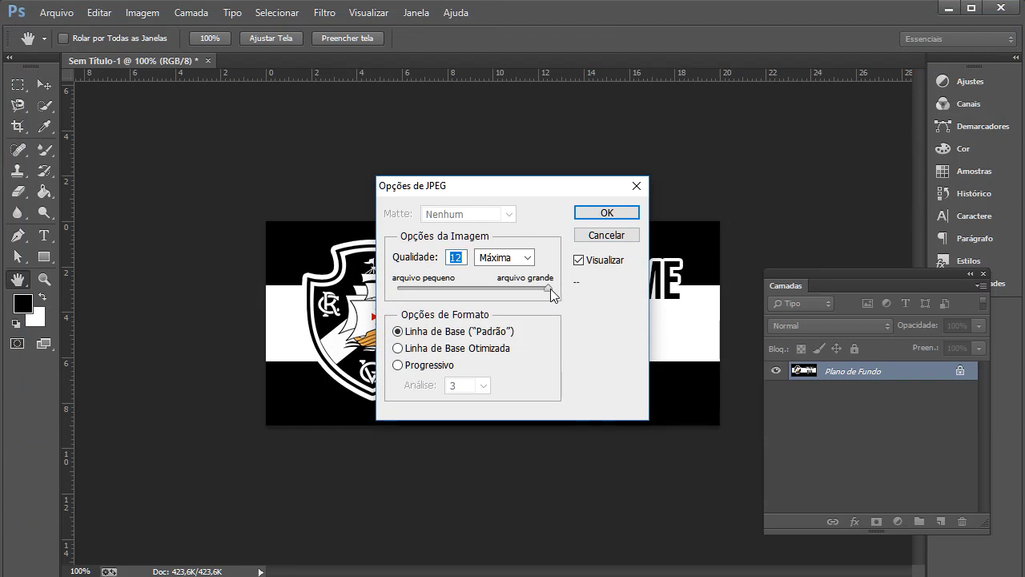
- Accept JPEG quality 12 (Máxima) to complete the save
click(624, 218)
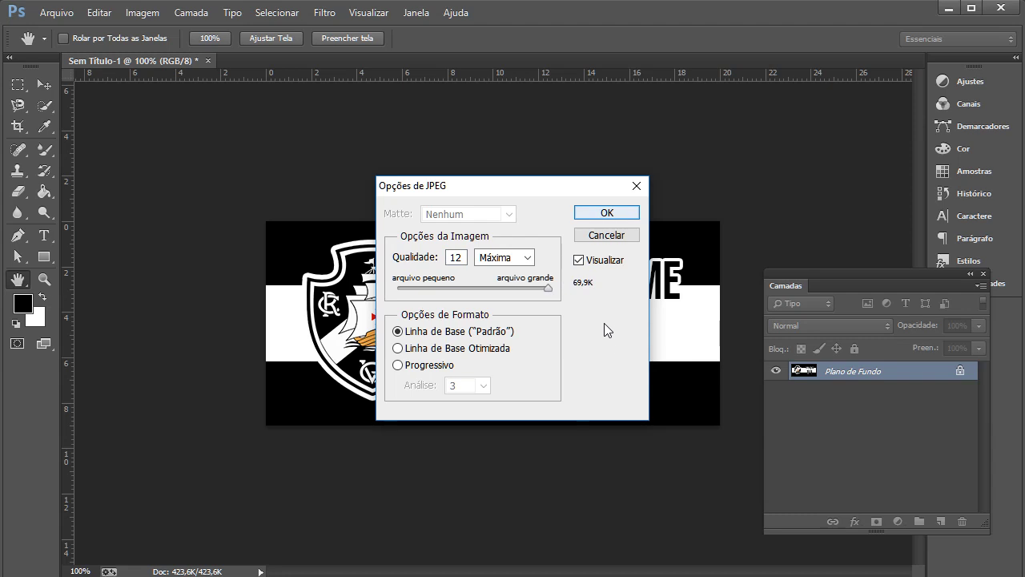
click(605, 213)
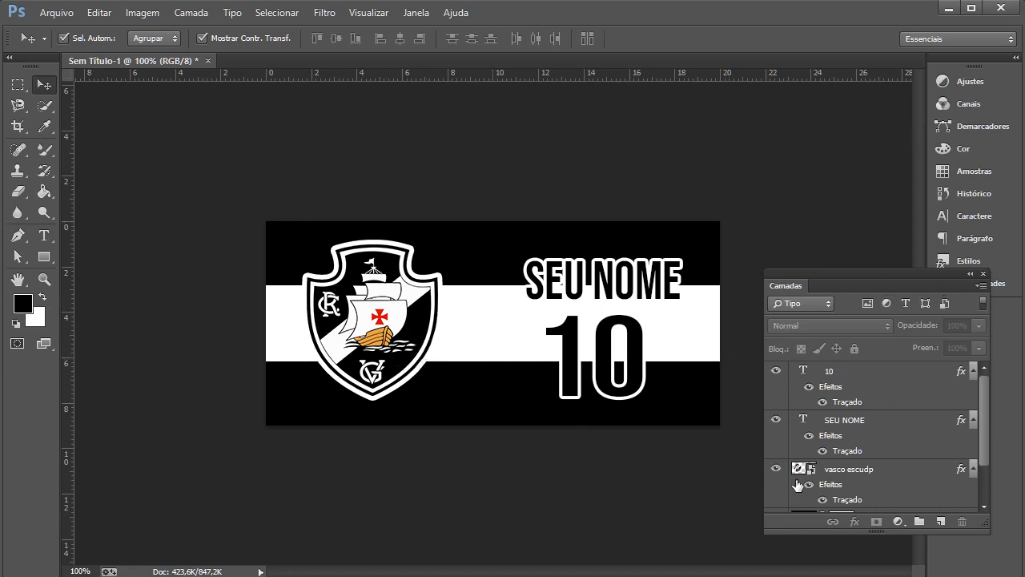
- Hide the Vasco crest and place escudo-palmeiras.png into the design
click(985, 507)
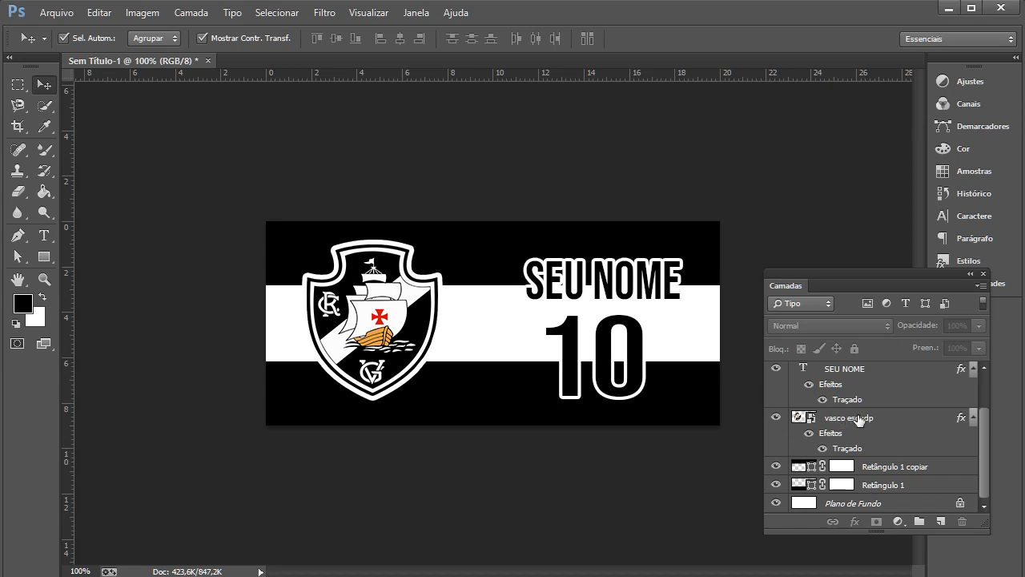
click(775, 418)
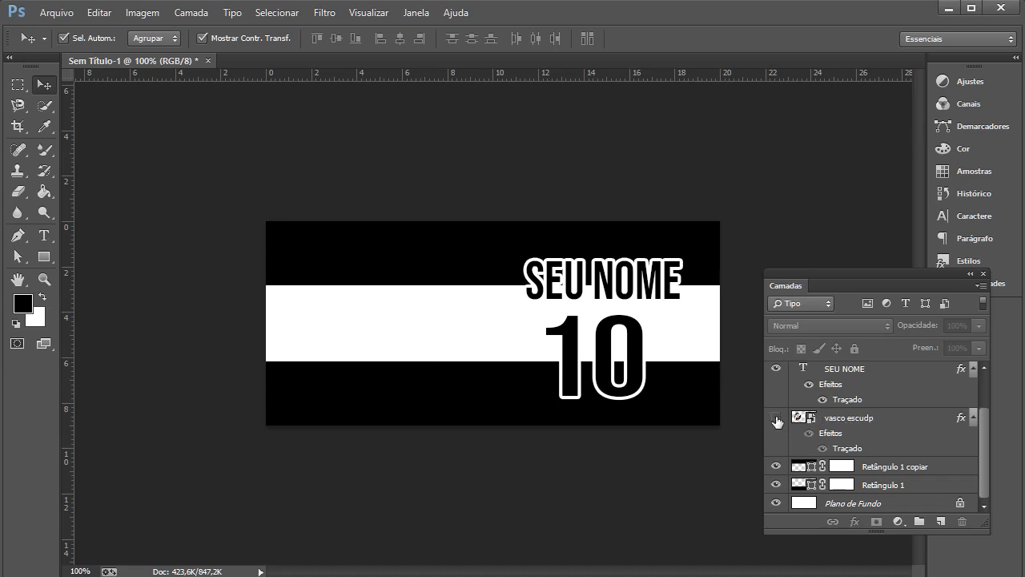
click(56, 12)
click(78, 274)
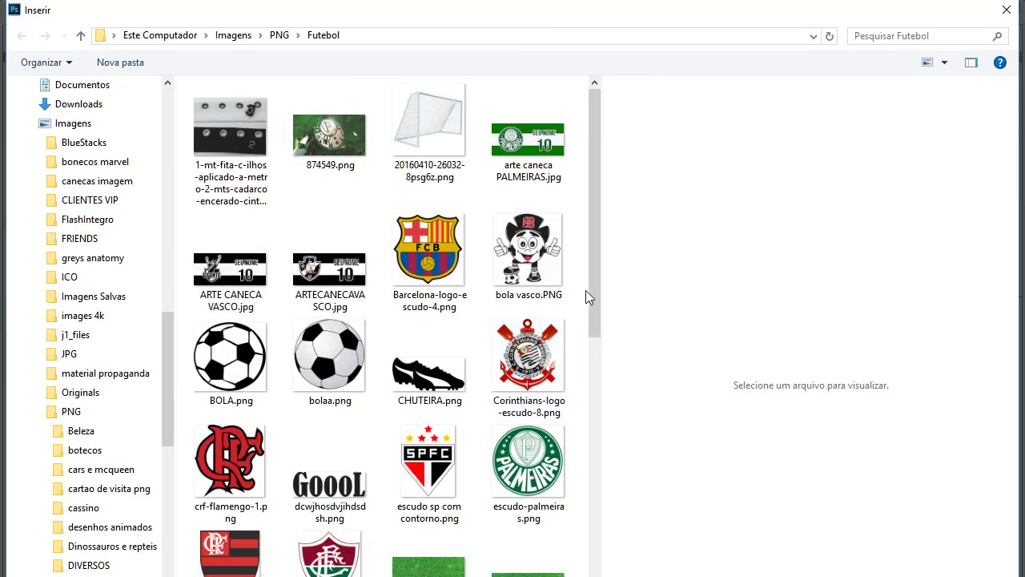
drag(598, 291, 602, 317)
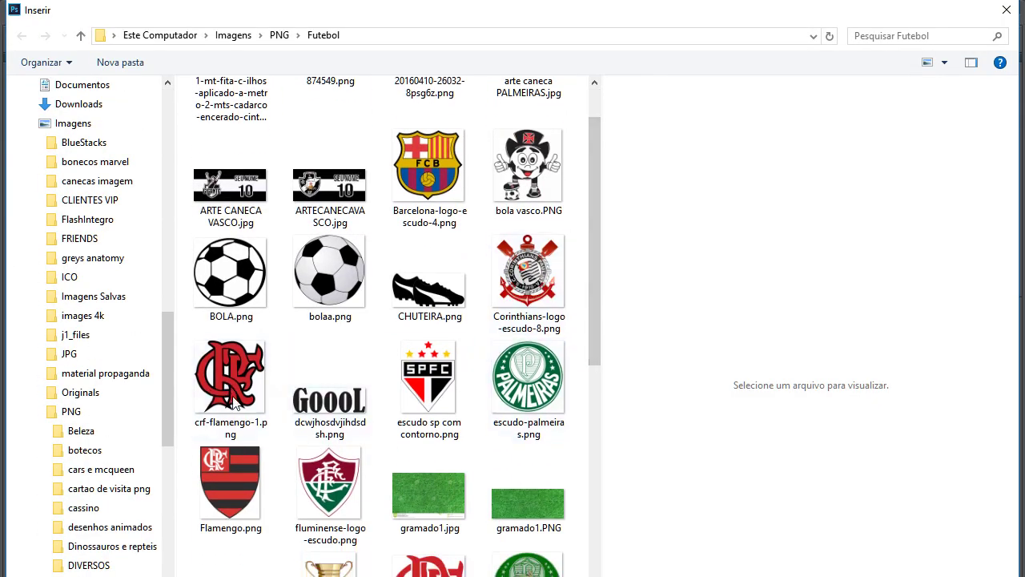
click(534, 386)
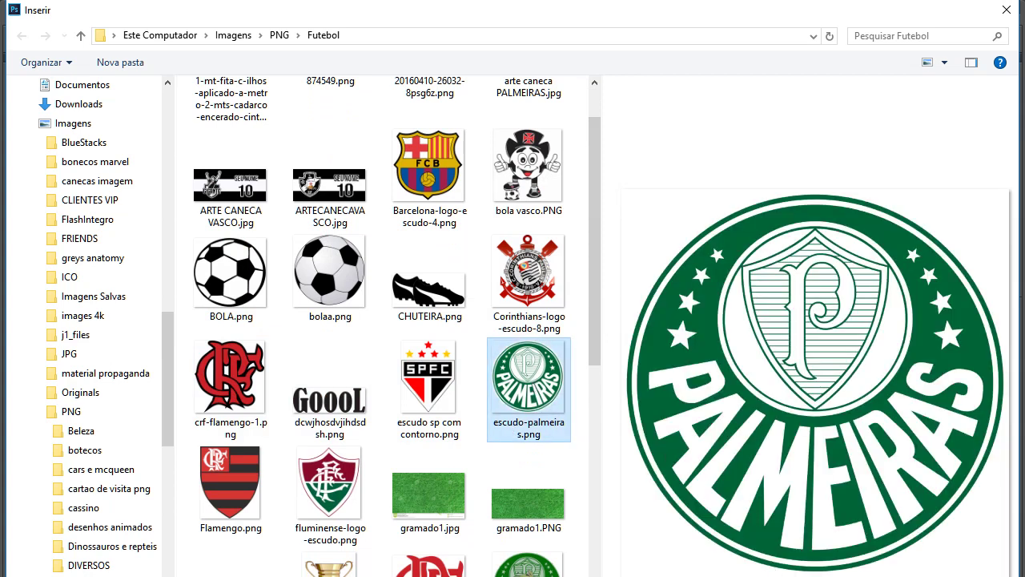
double_click(508, 345)
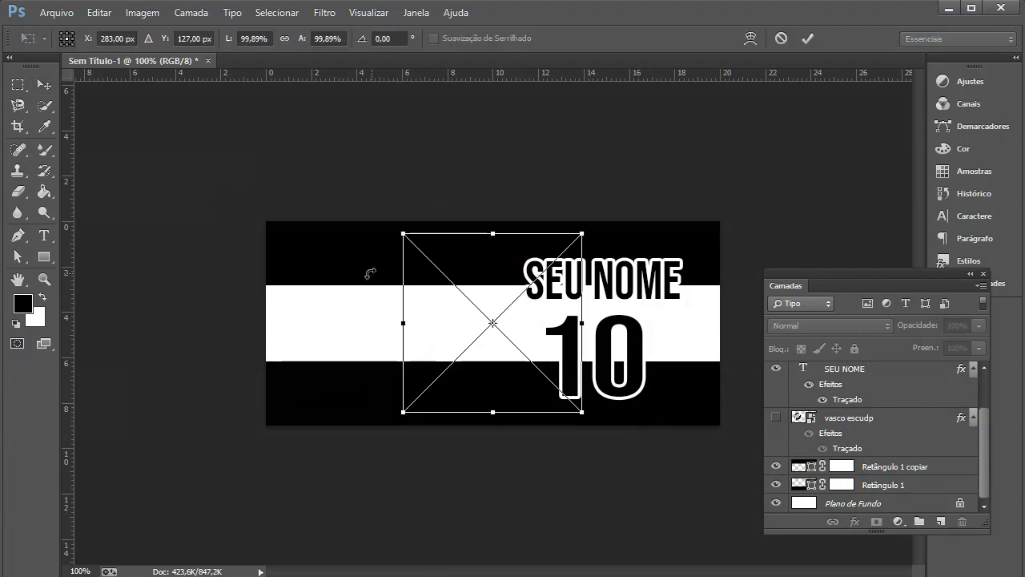
- Move the Palmeiras crest to the left side and scale it to fit the bands
drag(481, 331, 369, 335)
drag(472, 417, 450, 392)
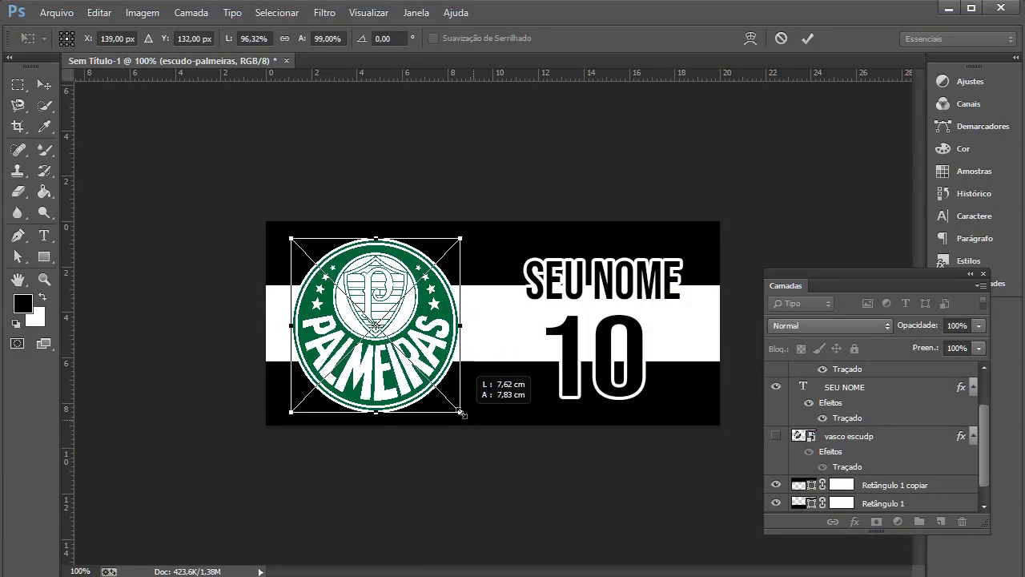
drag(394, 295, 400, 308)
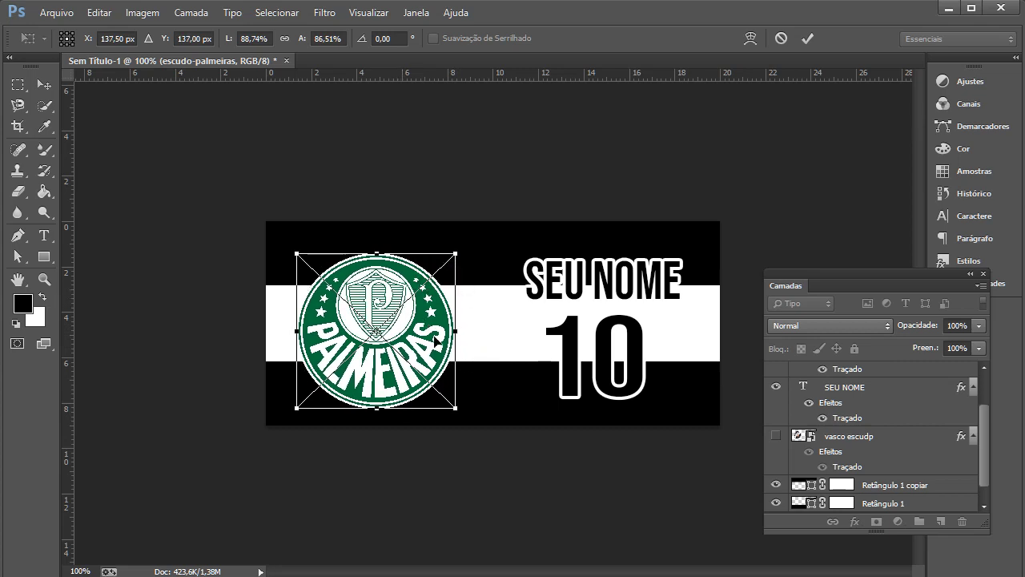
click(808, 38)
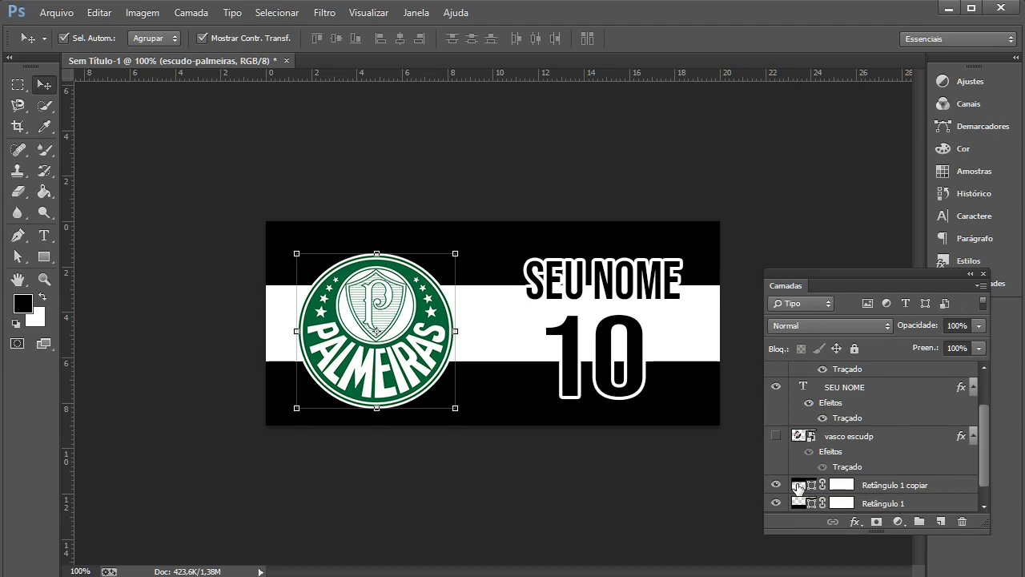
- Recolour the top and bottom band rectangles to the crest's green #006437
double_click(798, 485)
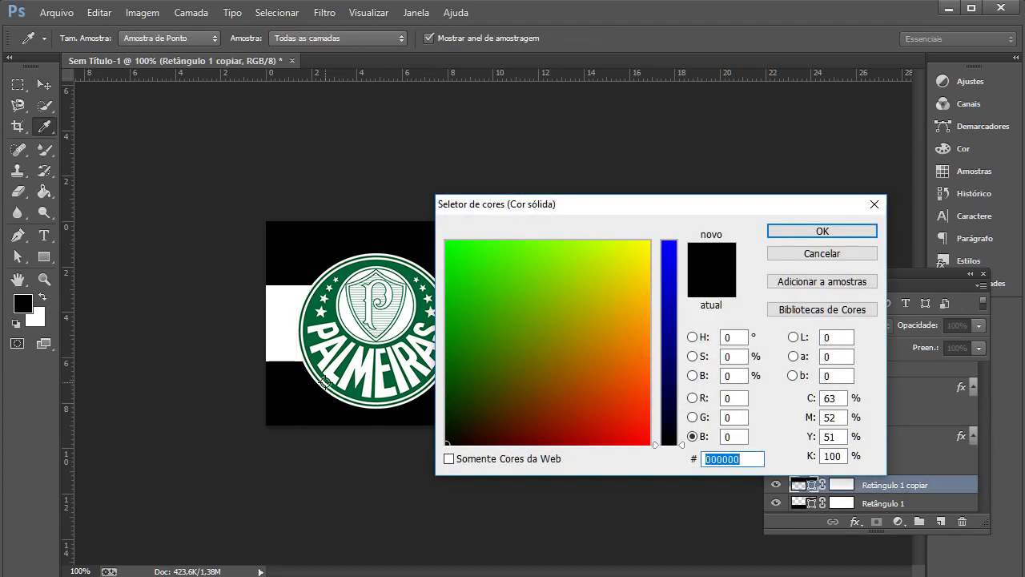
click(351, 391)
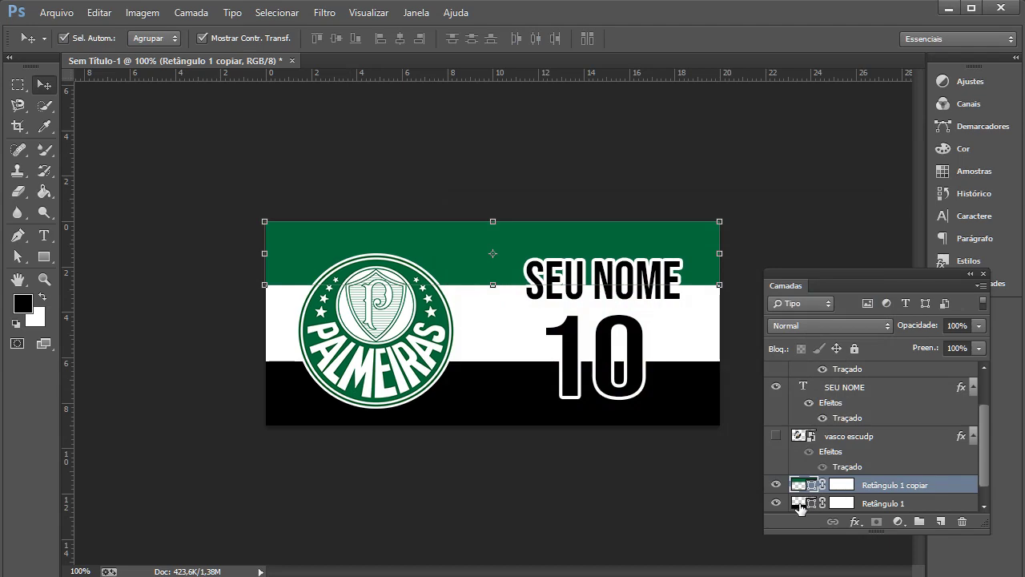
double_click(798, 504)
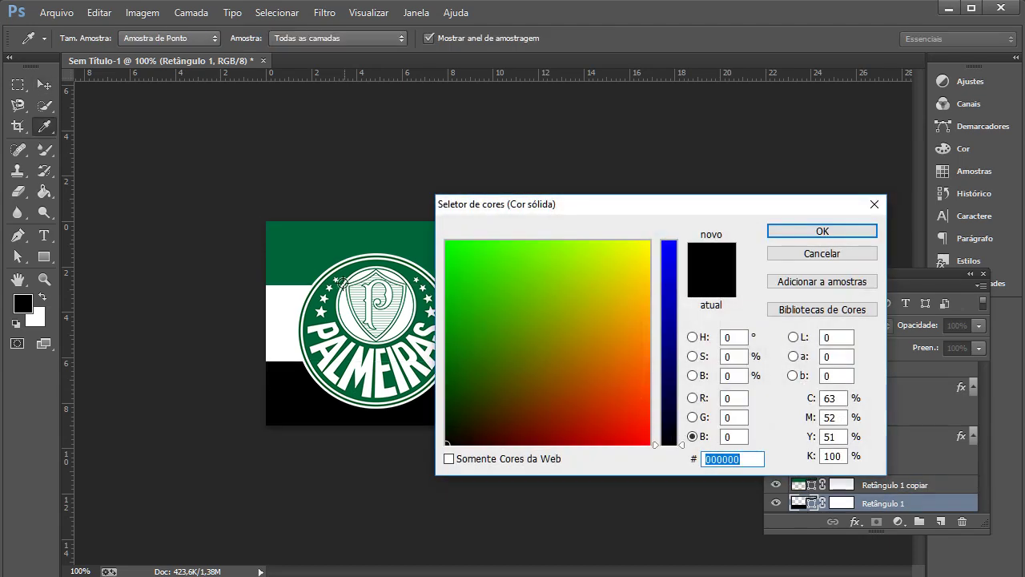
click(285, 234)
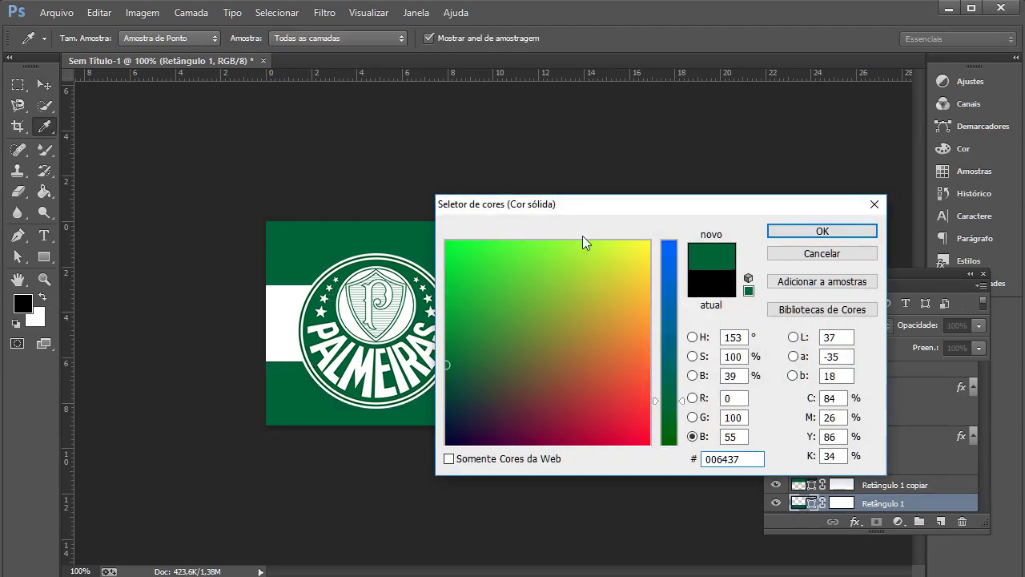
click(789, 231)
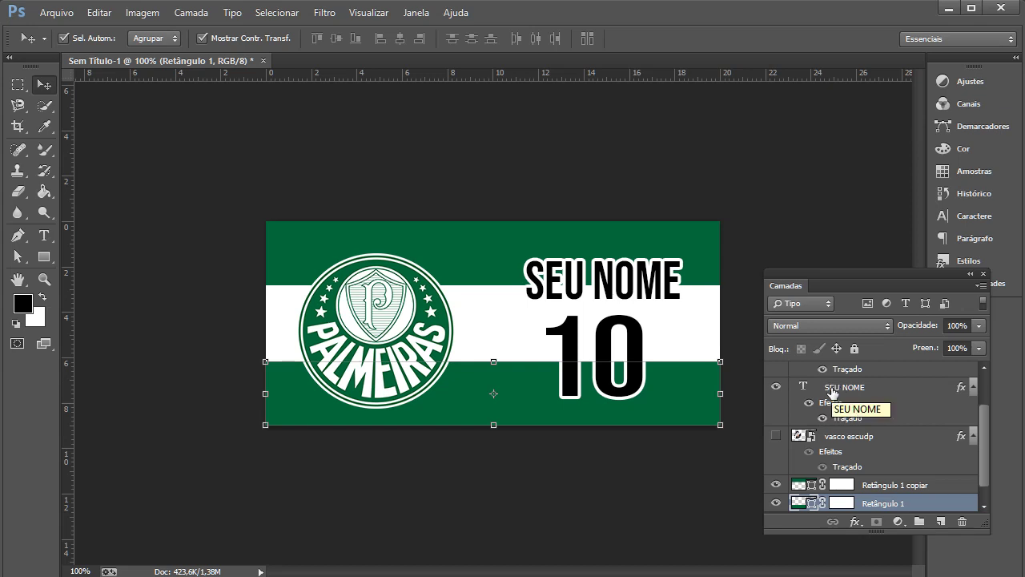
click(830, 389)
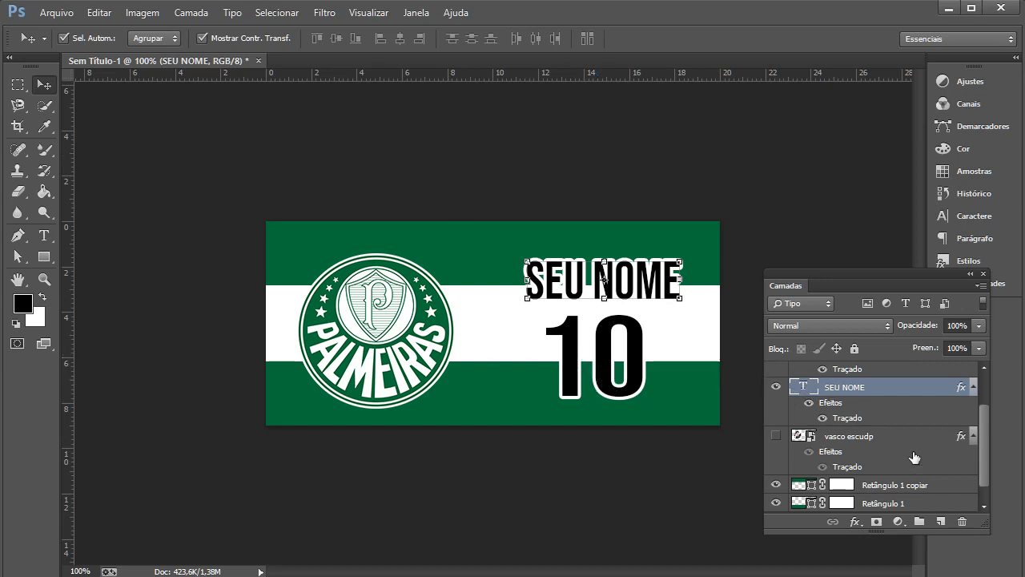
- Colour the SEU NOME text the crest's green #006437
double_click(804, 387)
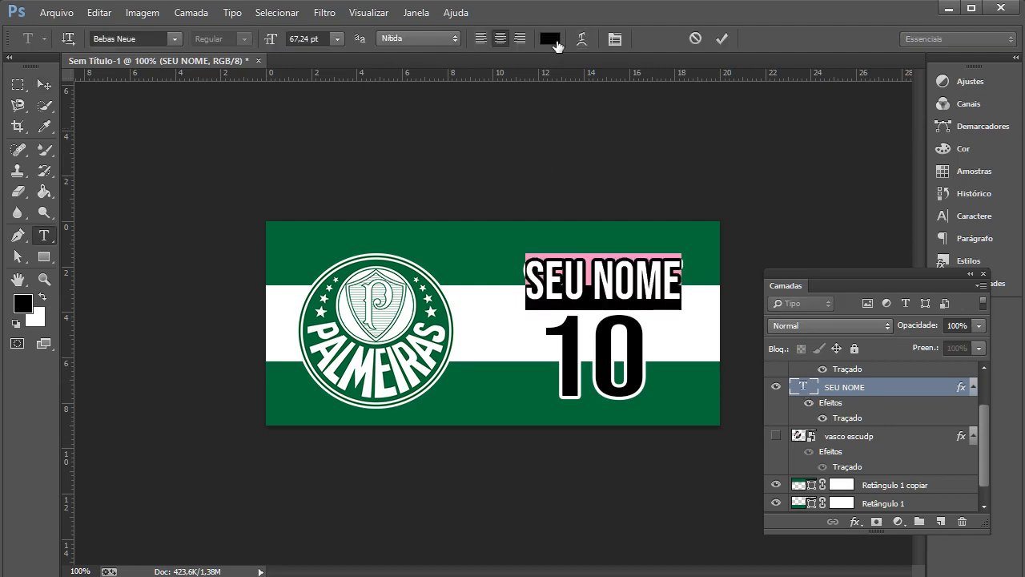
click(551, 40)
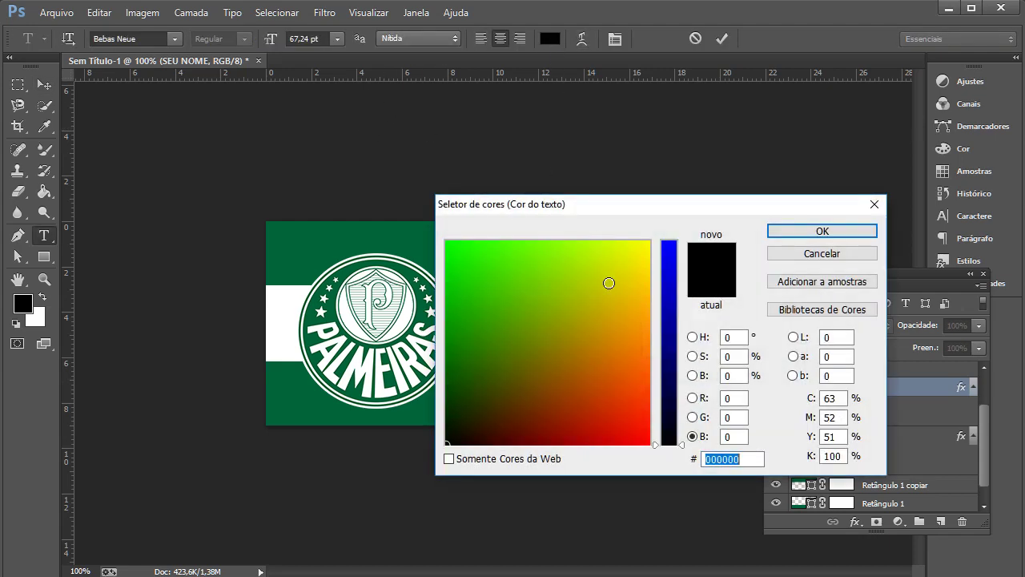
click(284, 405)
click(822, 232)
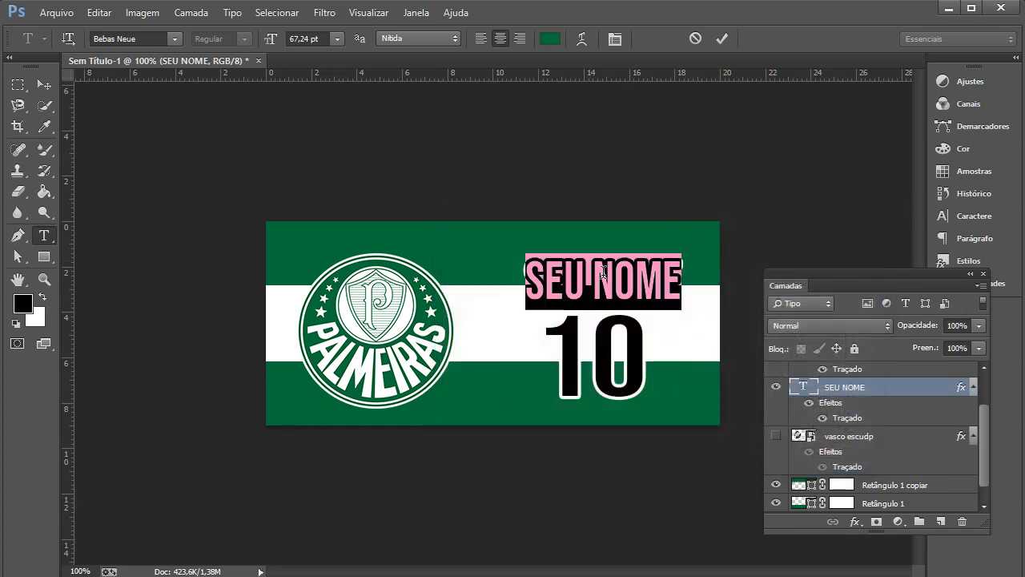
click(720, 37)
key(v)
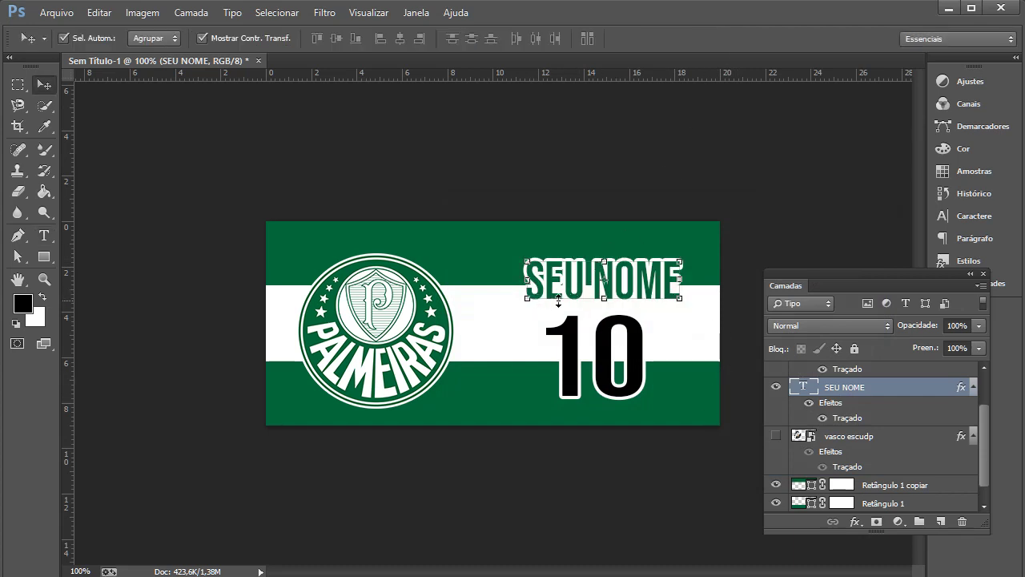
- Colour the 10 text the same crest green, keeping its white outline
scroll(833, 418, up, 1)
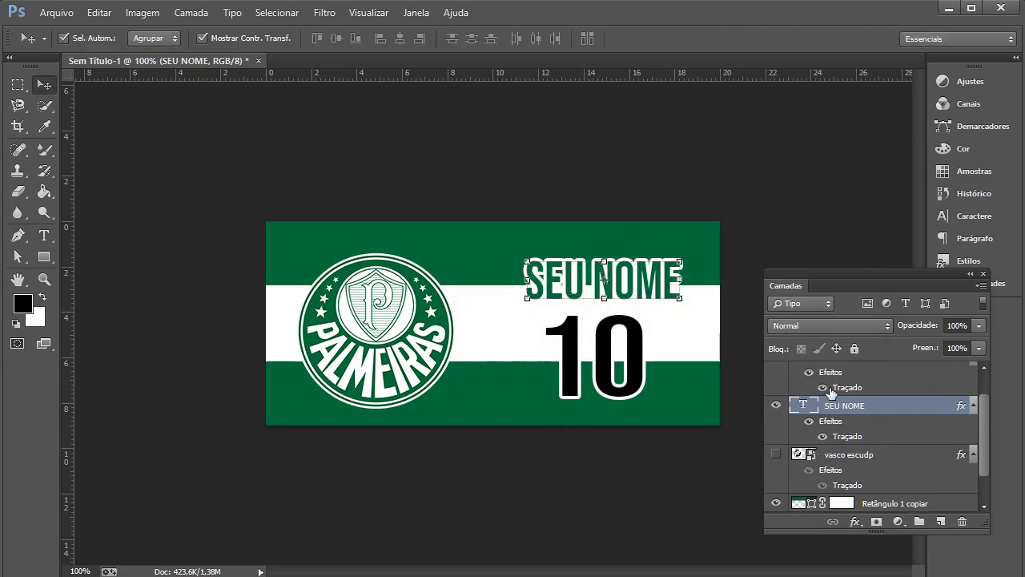
scroll(831, 393, up, 2)
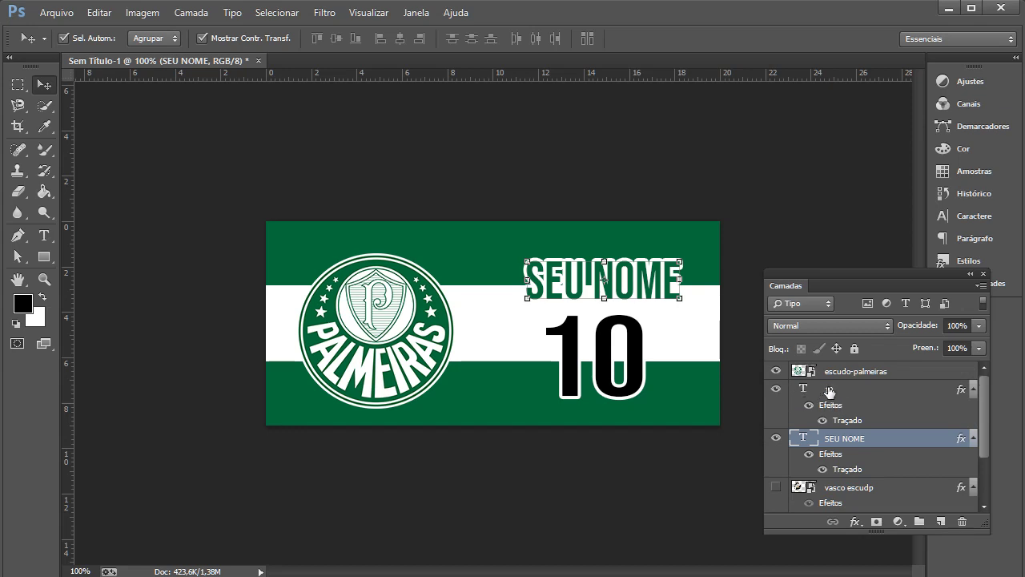
double_click(829, 390)
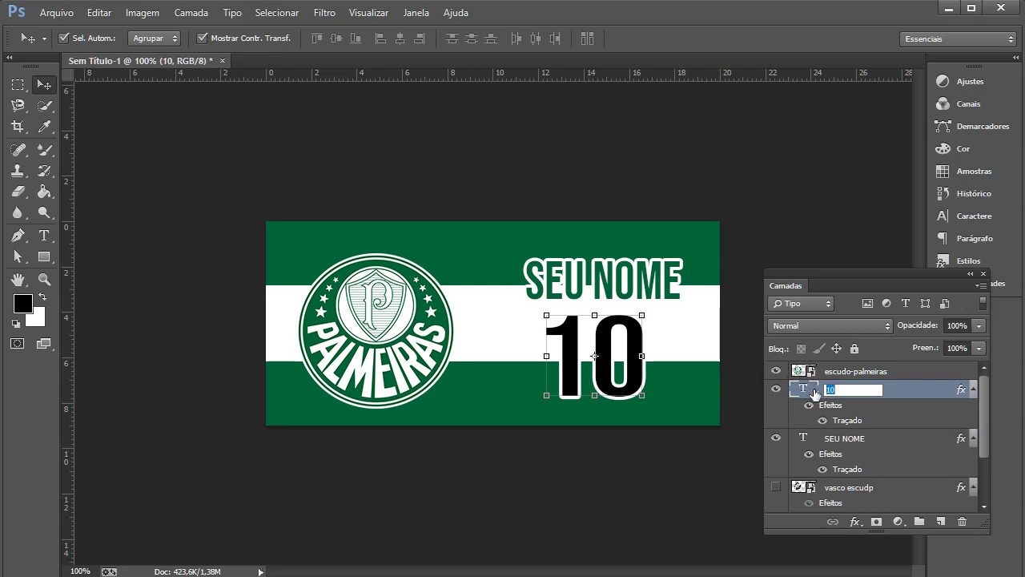
key(Return)
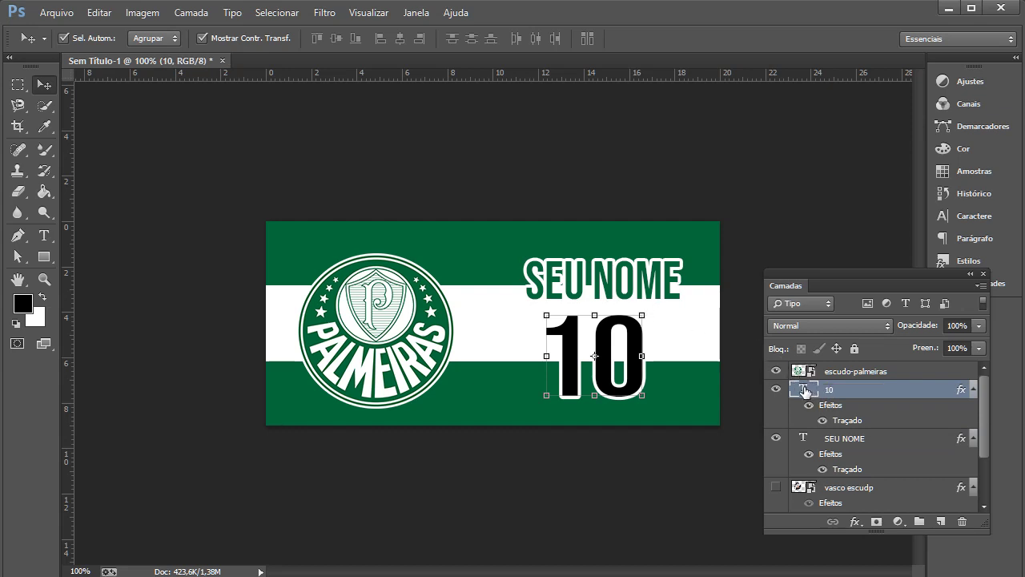
double_click(804, 390)
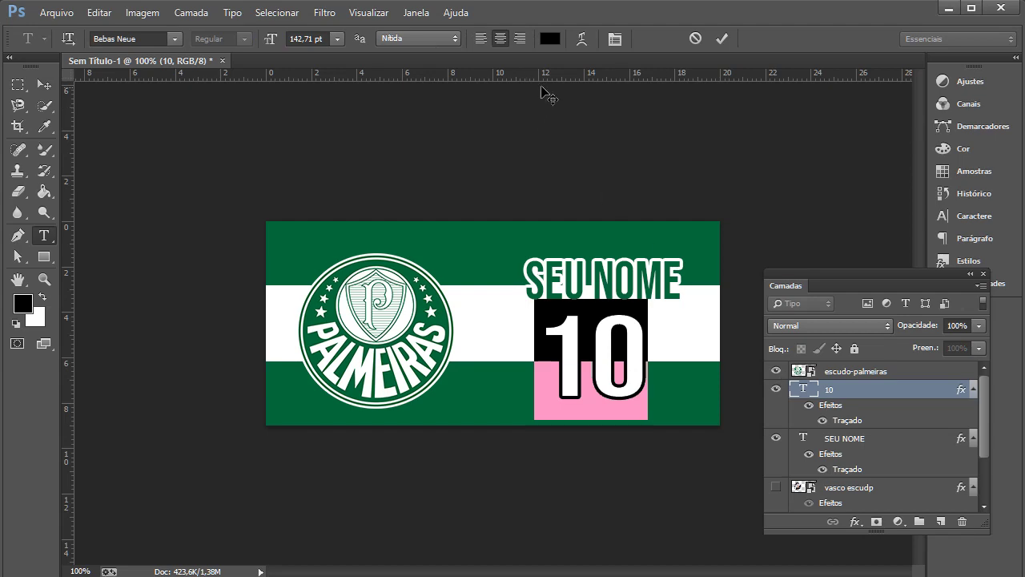
click(550, 40)
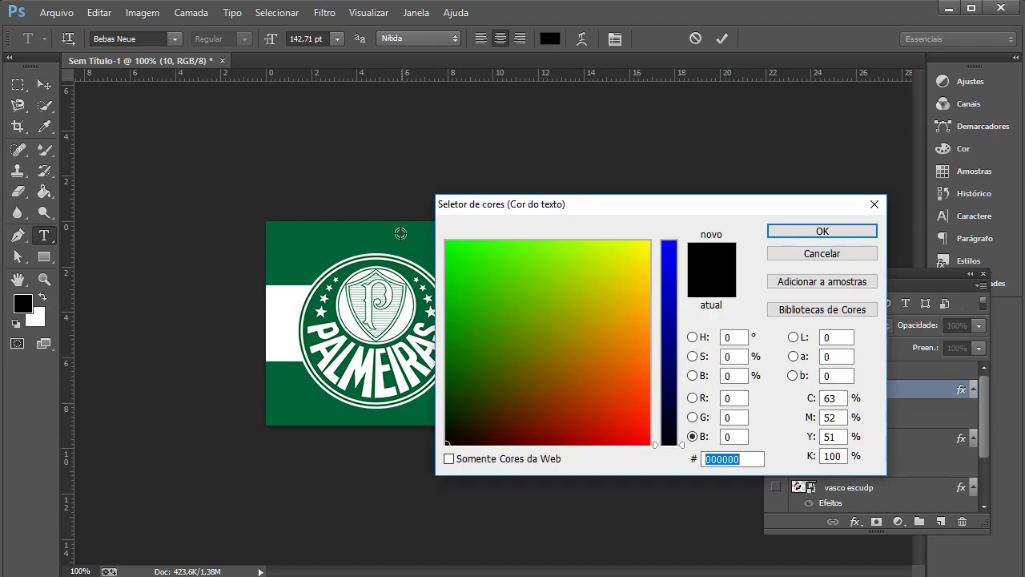
click(373, 235)
click(805, 230)
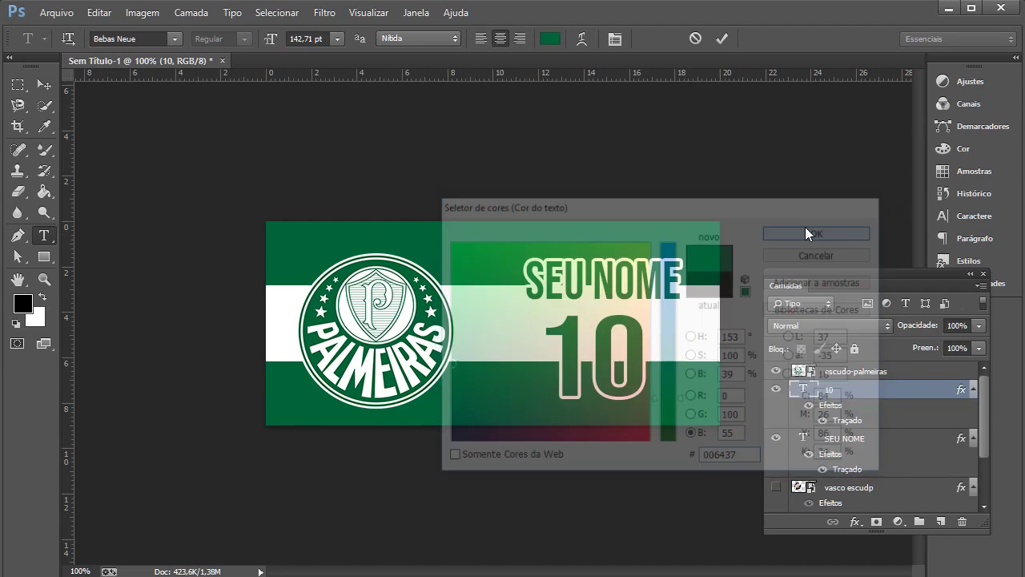
click(722, 39)
key(v)
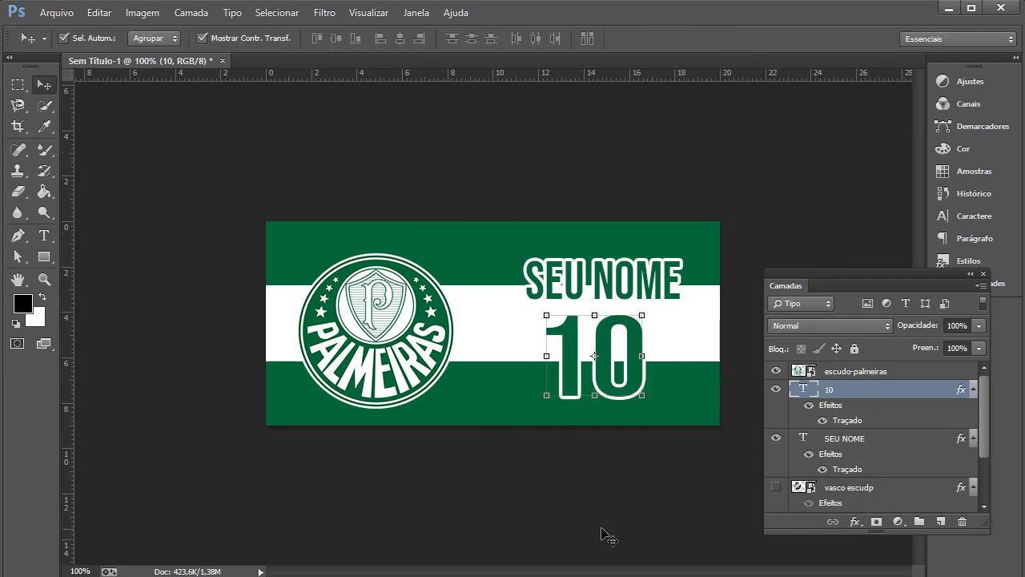
click(721, 477)
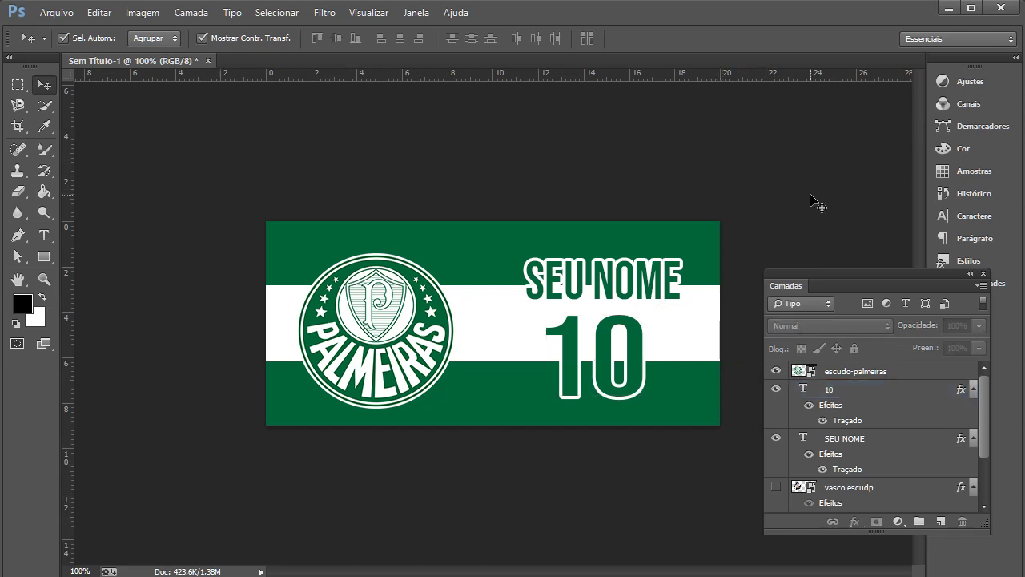